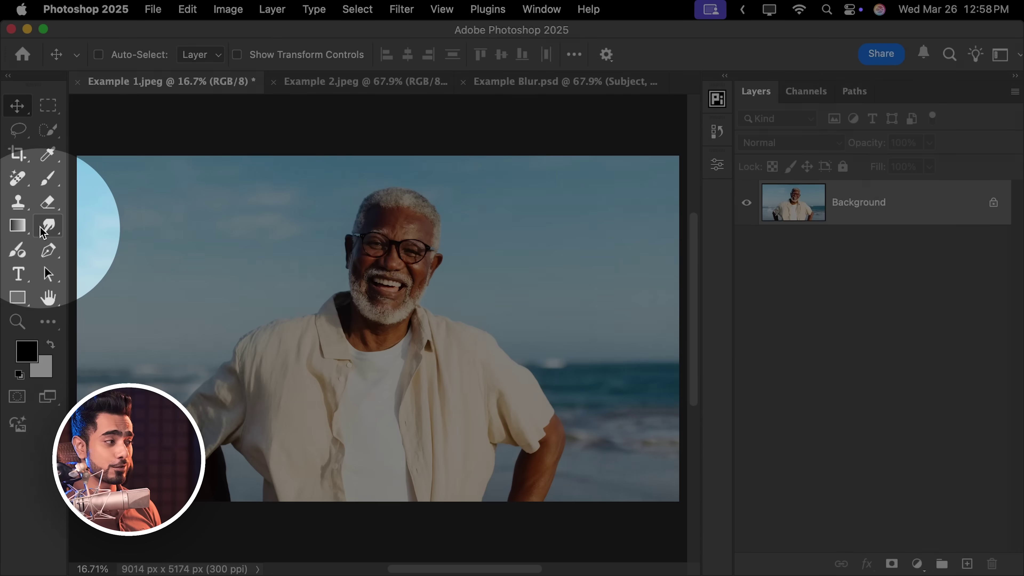
# - Try smudging the man's shirt and arm directly on the Background layer with the Smudge tool
pyautogui.click(48, 227)
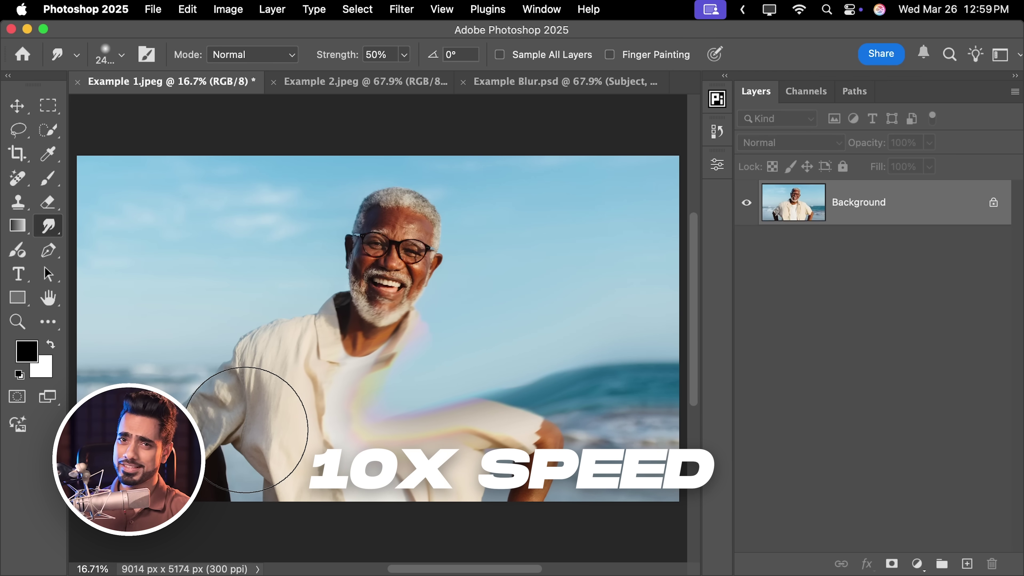
pyautogui.moveTo(245, 430); pyautogui.dragTo(246, 429)
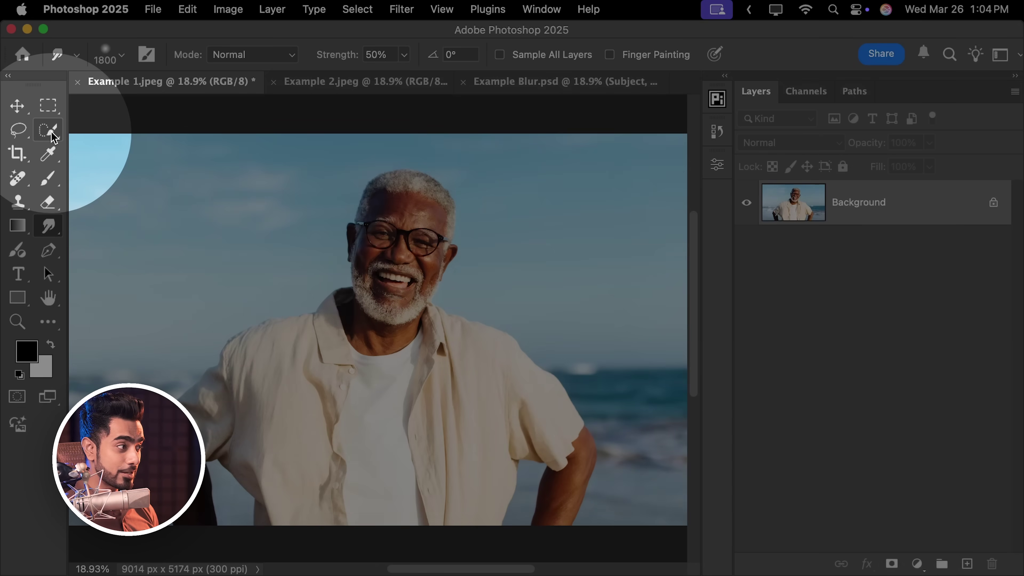
# - Select the man using the Quick Selection tool's Select Subject with Cloud (Detailed results) processing
pyautogui.click(48, 129)
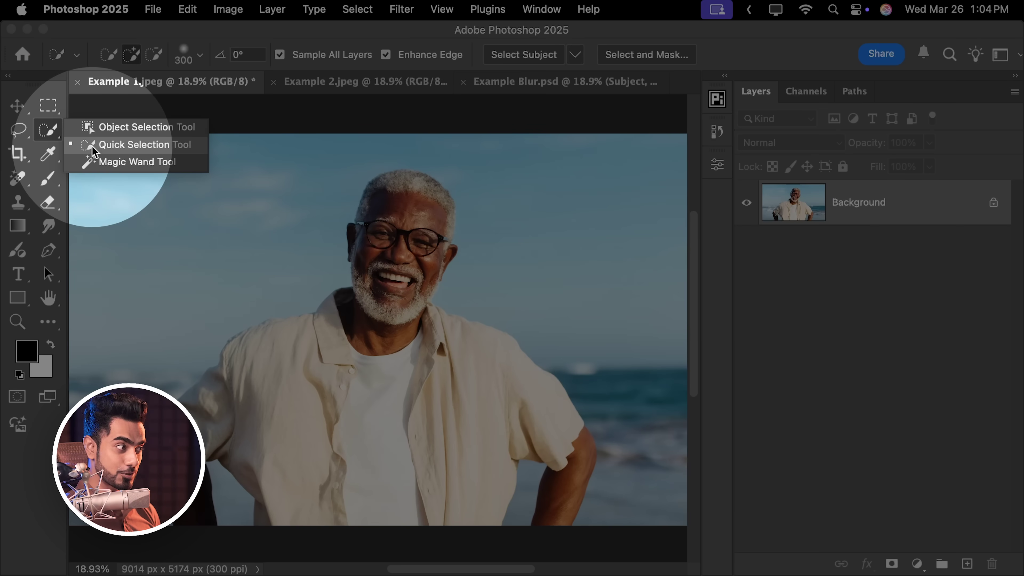
pyautogui.click(92, 146)
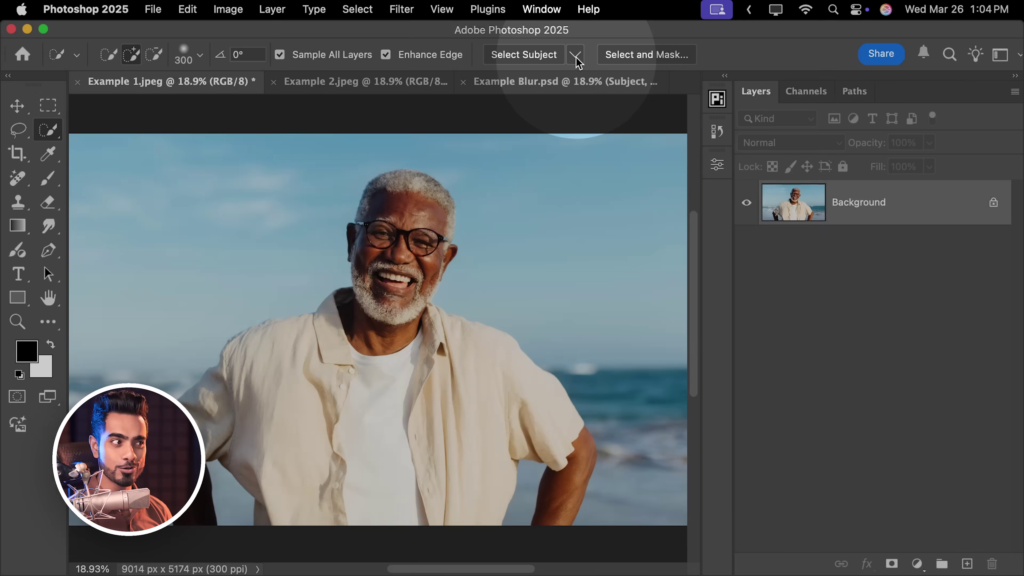
pyautogui.click(575, 55)
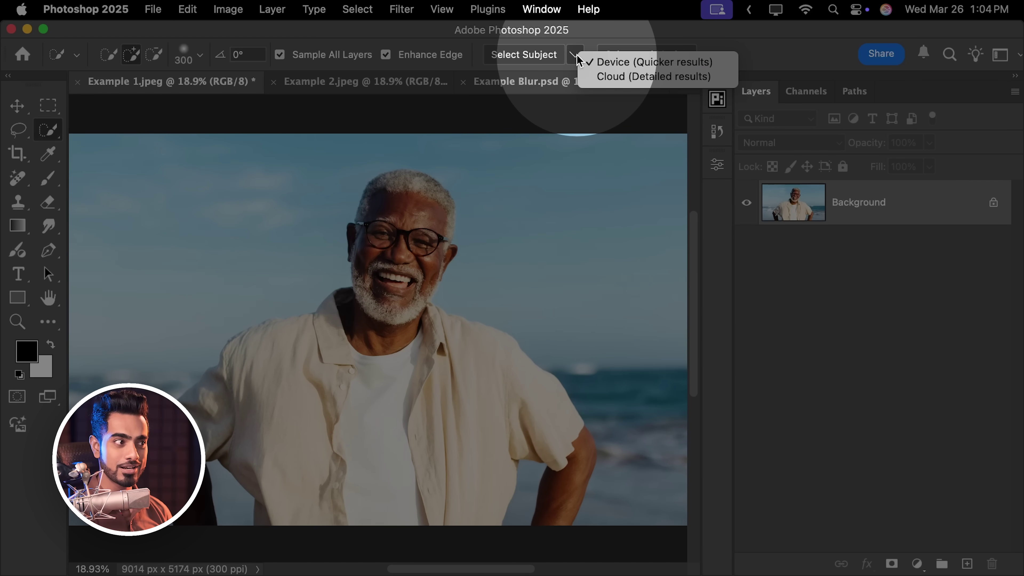
pyautogui.click(615, 77)
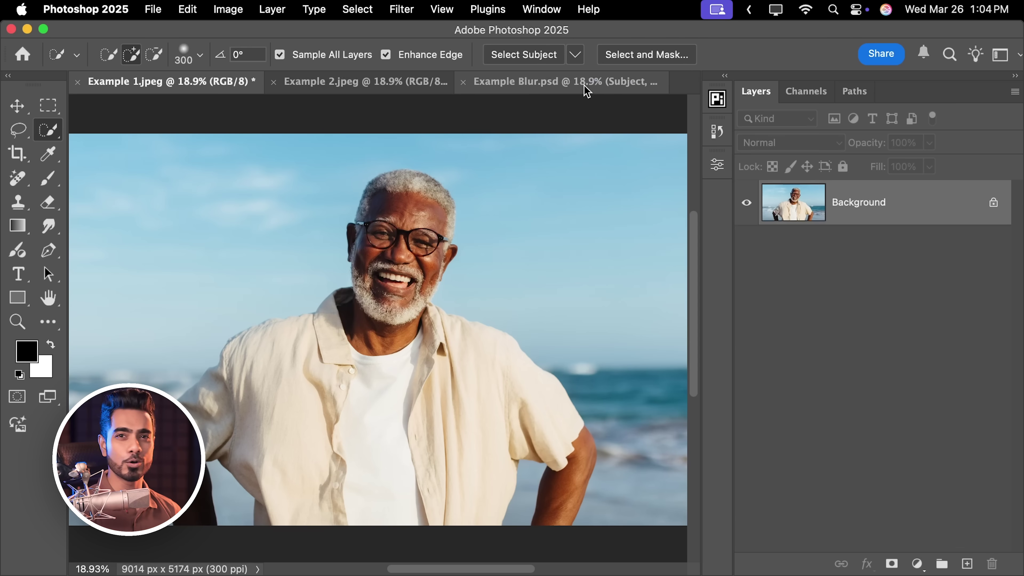
pyautogui.click(518, 61)
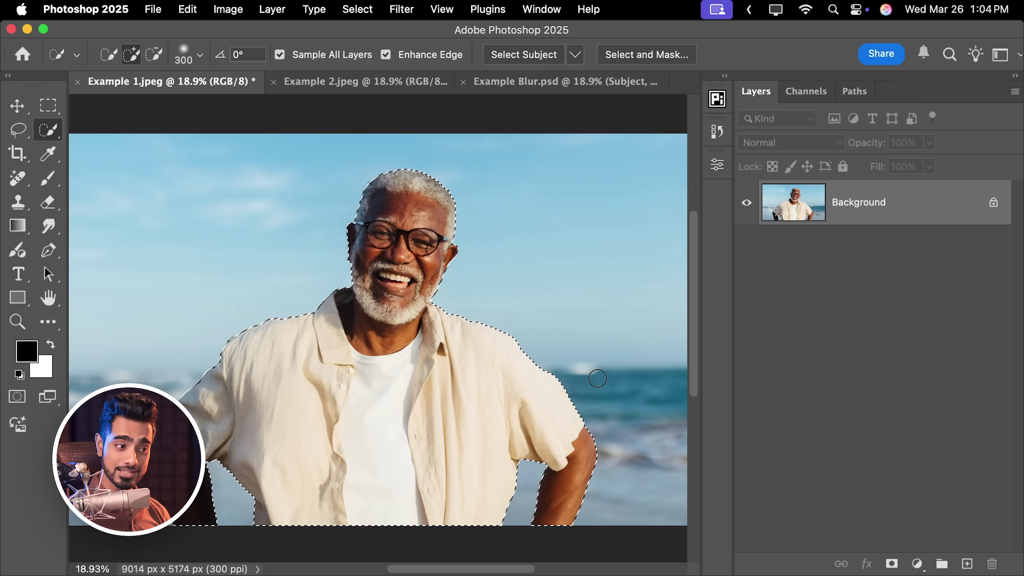
# - Add a layer mask from the man's selection, and switch the mask off and back on to compare
pyautogui.click(892, 564)
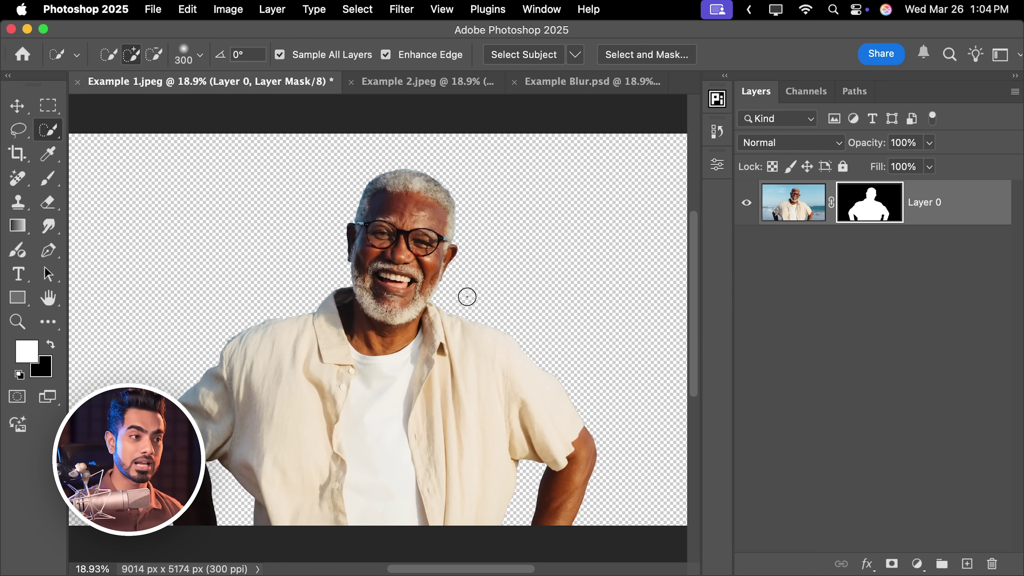
pyautogui.keyDown('shift'); pyautogui.click(862, 217); pyautogui.keyUp('shift')
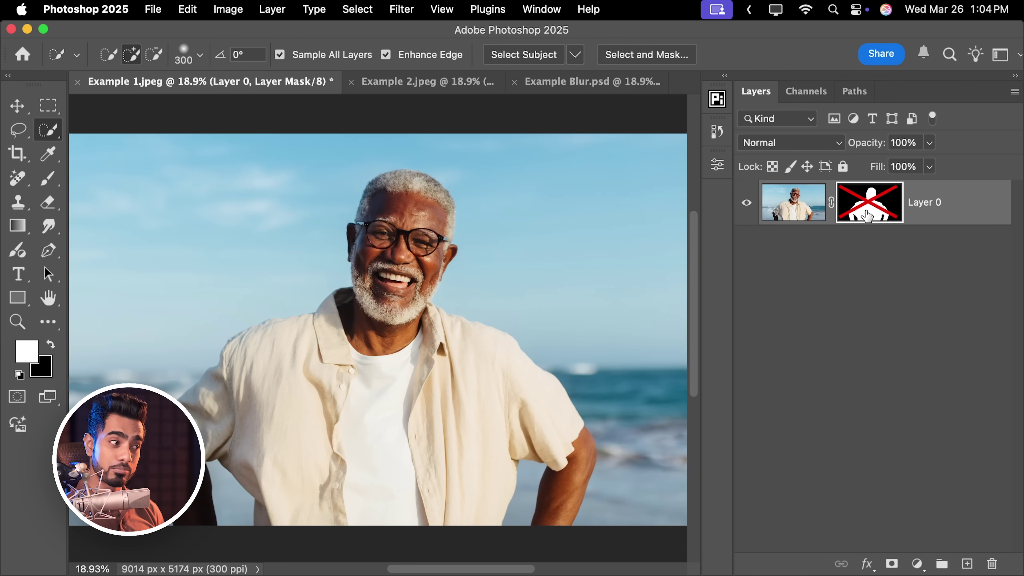
pyautogui.keyDown('shift'); pyautogui.click(866, 217); pyautogui.keyUp('shift')
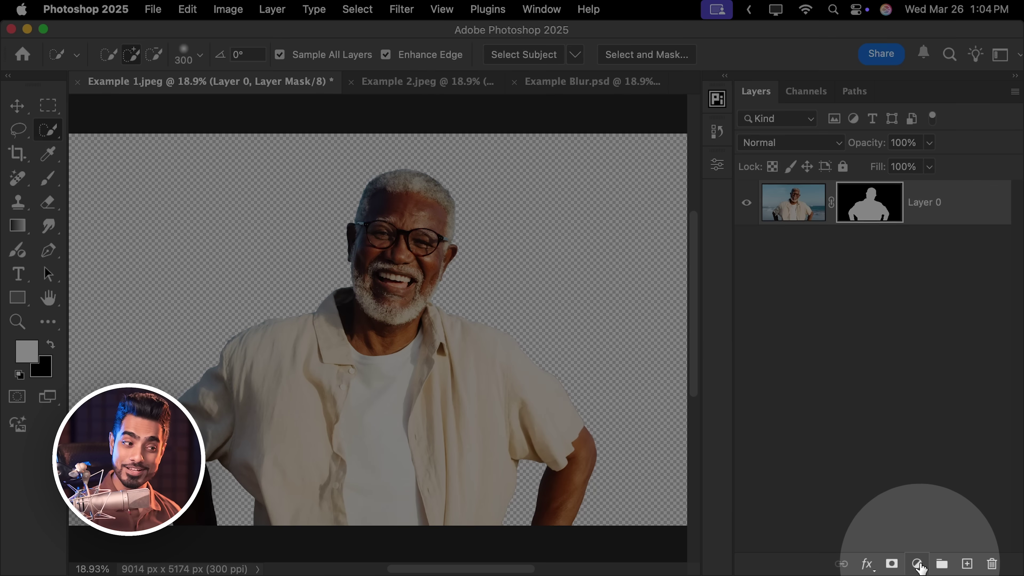
# - Add a Solid Color fill layer in black (000000) and place it beneath the masked photo layer
pyautogui.click(917, 563)
pyautogui.click(929, 260)
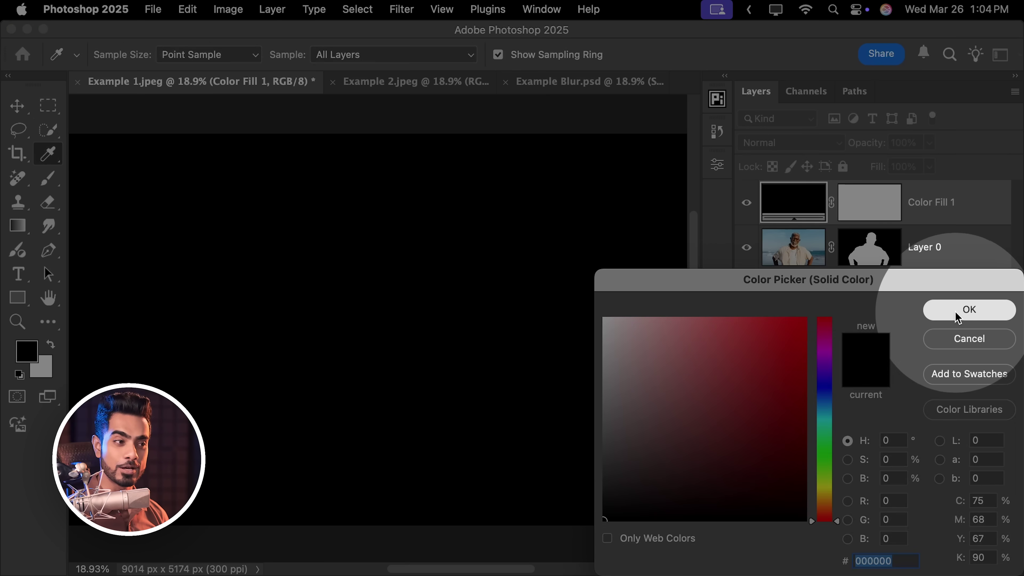
pyautogui.click(967, 309)
pyautogui.moveTo(937, 204); pyautogui.dragTo(939, 282)
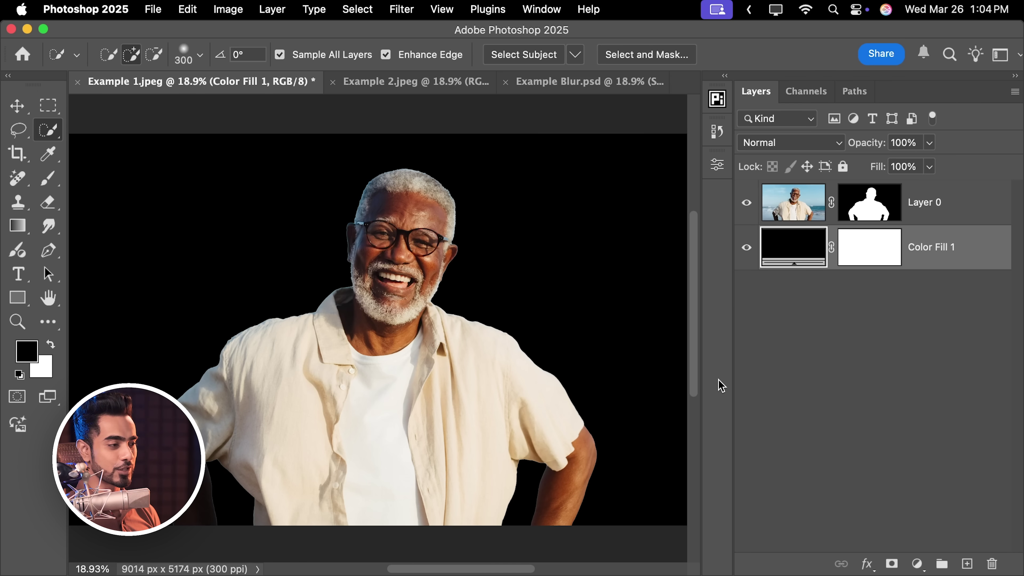
# - Target the layer mask of the man's layer with the Smudge tool and set its brush size to 500
pyautogui.moveTo(558, 492)
pyautogui.mouseDown()
pyautogui.moveTo(569, 478)
pyautogui.moveTo(642, 457)
pyautogui.moveTo(571, 347)
pyautogui.mouseUp()
pyautogui.scroll(10, 482, 318)
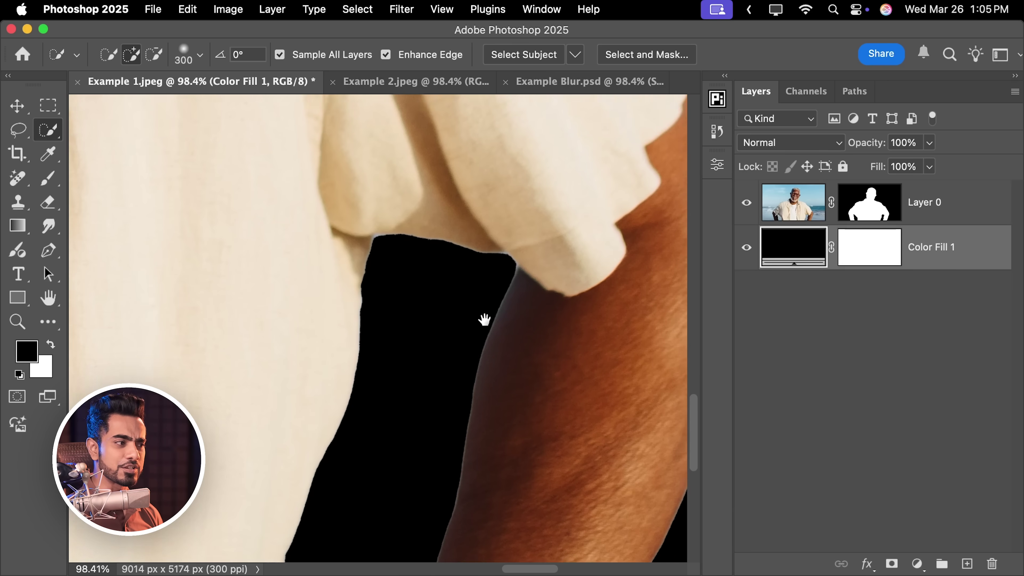
pyautogui.moveTo(472, 317); pyautogui.dragTo(439, 366)
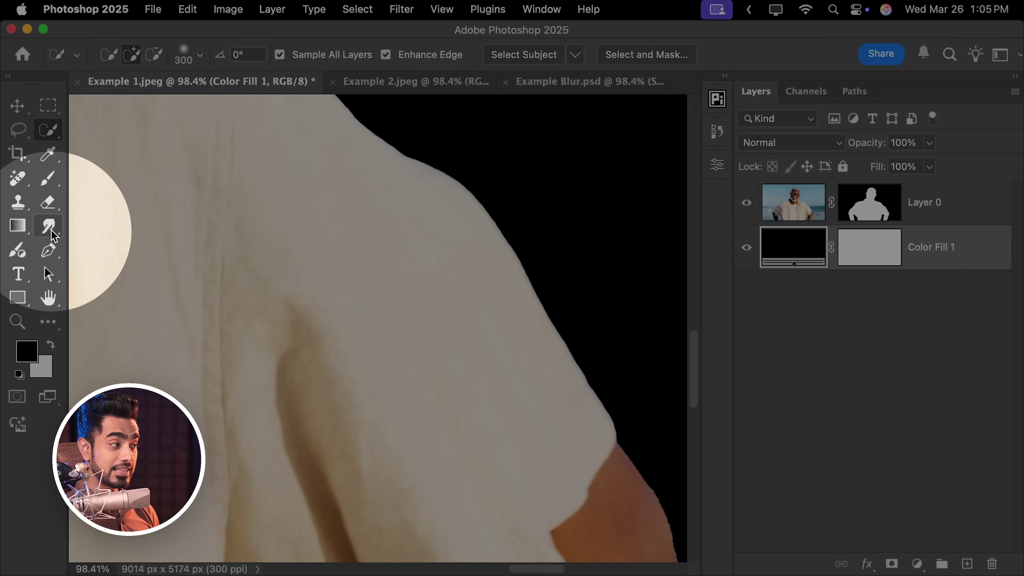
pyautogui.click(49, 230)
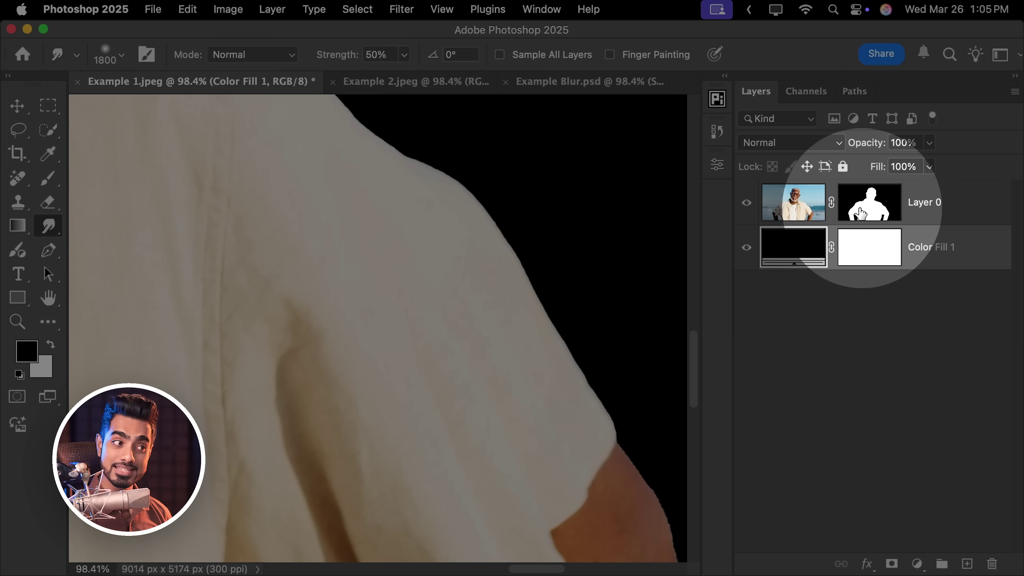
pyautogui.click(857, 200)
pyautogui.click(786, 205)
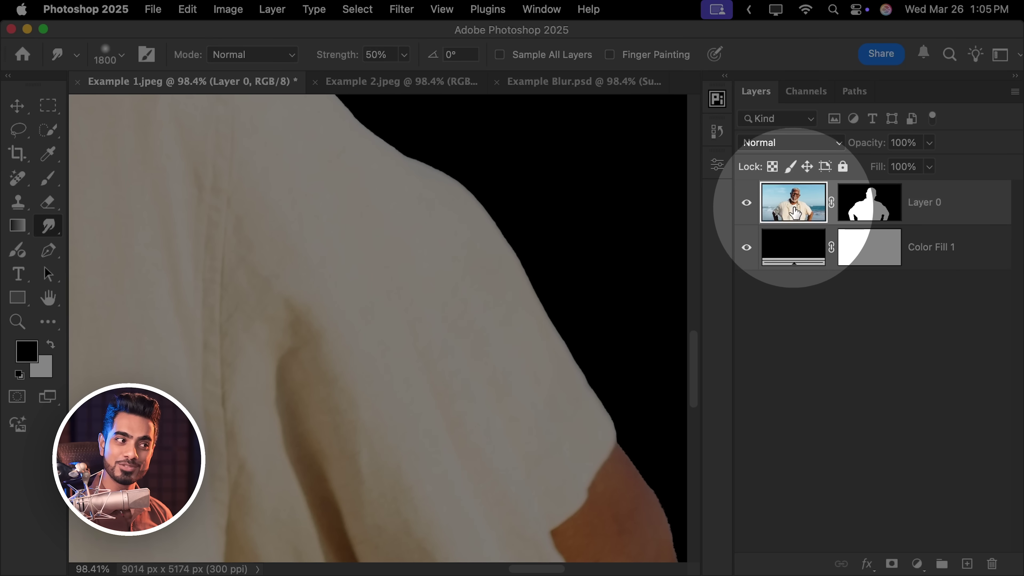
pyautogui.click(856, 210)
pyautogui.moveTo(510, 423); pyautogui.dragTo(503, 100)
pyautogui.moveTo(461, 336); pyautogui.dragTo(494, 281)
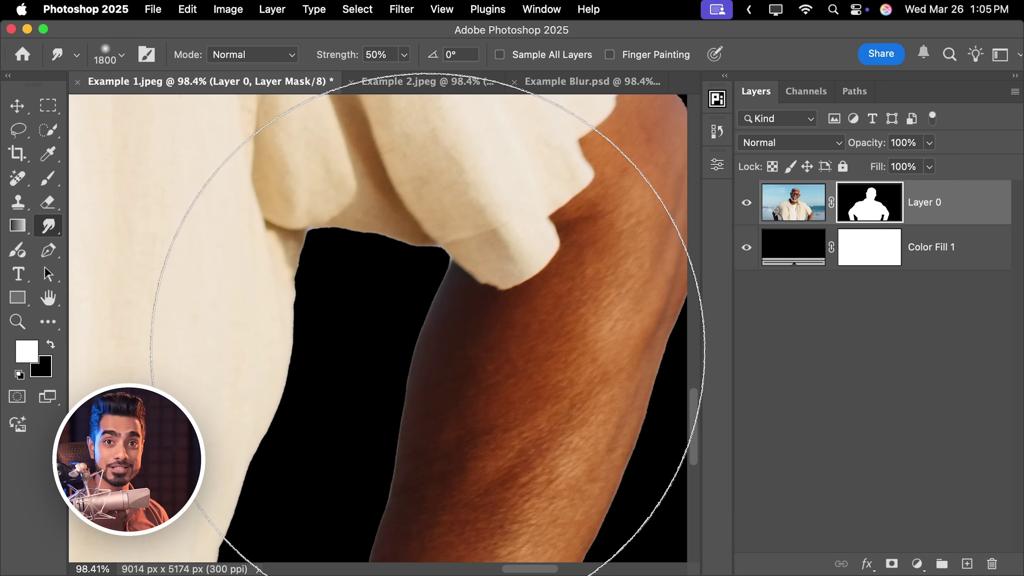
pyautogui.press('[')
pyautogui.press('[')
pyautogui.press('[')
pyautogui.press('[')
pyautogui.press('[')
pyautogui.press('[')
pyautogui.press('[')
pyautogui.press('[')
pyautogui.press('[')
pyautogui.press('[')
pyautogui.press('[')
pyautogui.press('[')
pyautogui.press('[')
pyautogui.press('[')
pyautogui.press('[')
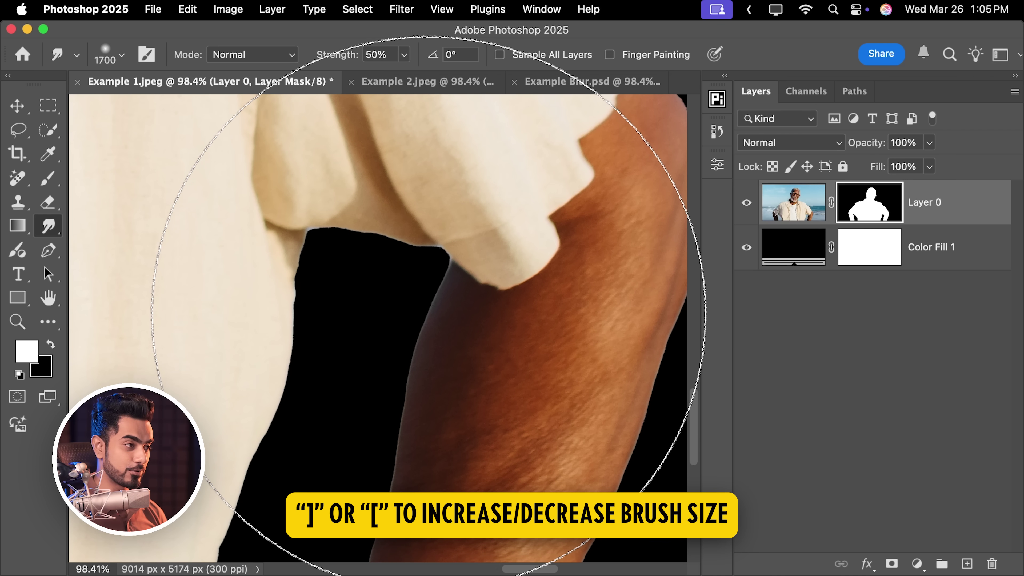
pyautogui.press(']')
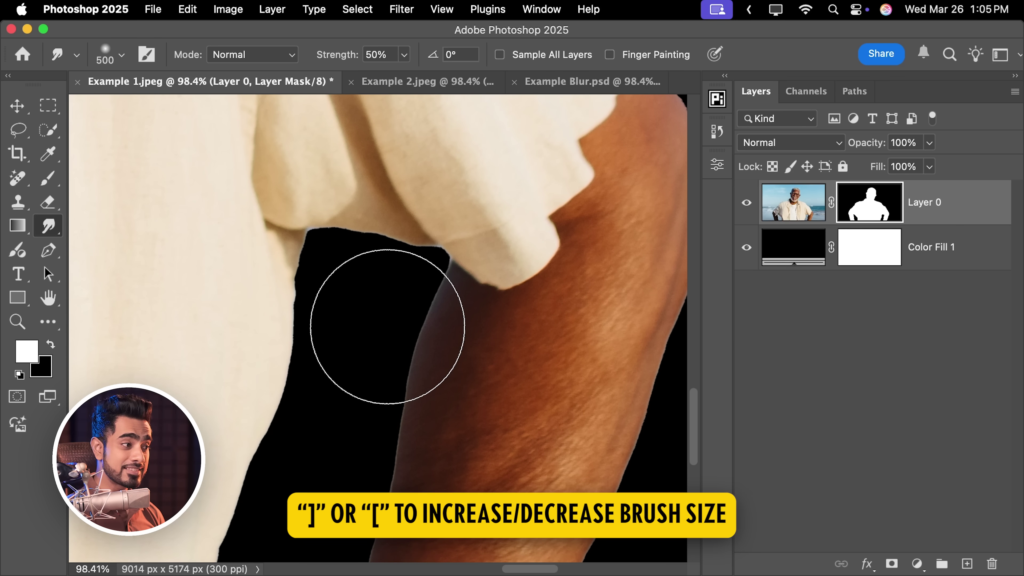
# - Smudge the mask edges around the gap between the shirt and the arm to remove the light fringe
pyautogui.scroll(-5, 373, 414)
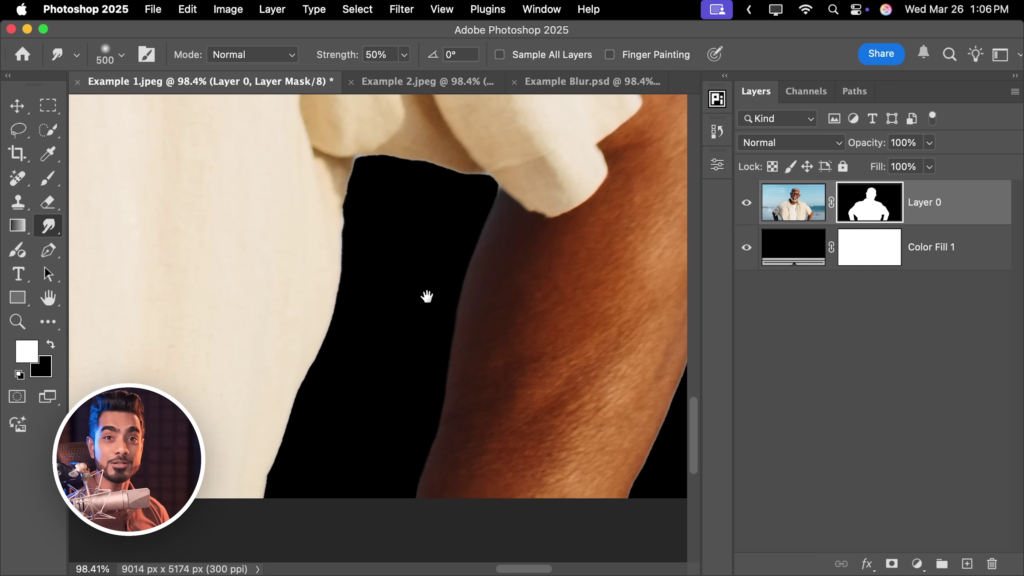
pyautogui.moveTo(350, 274); pyautogui.dragTo(368, 297)
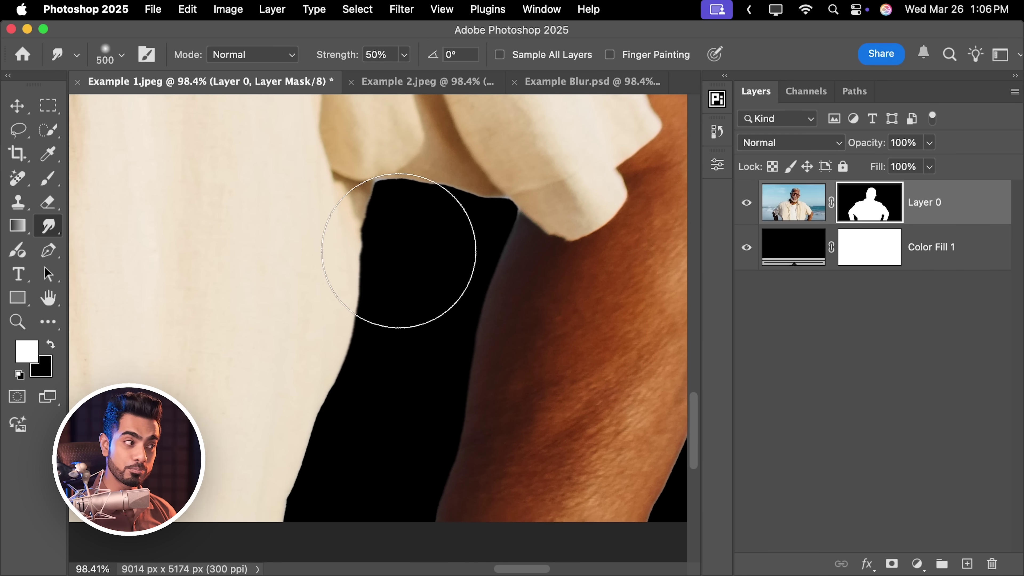
pyautogui.moveTo(427, 233); pyautogui.dragTo(423, 252)
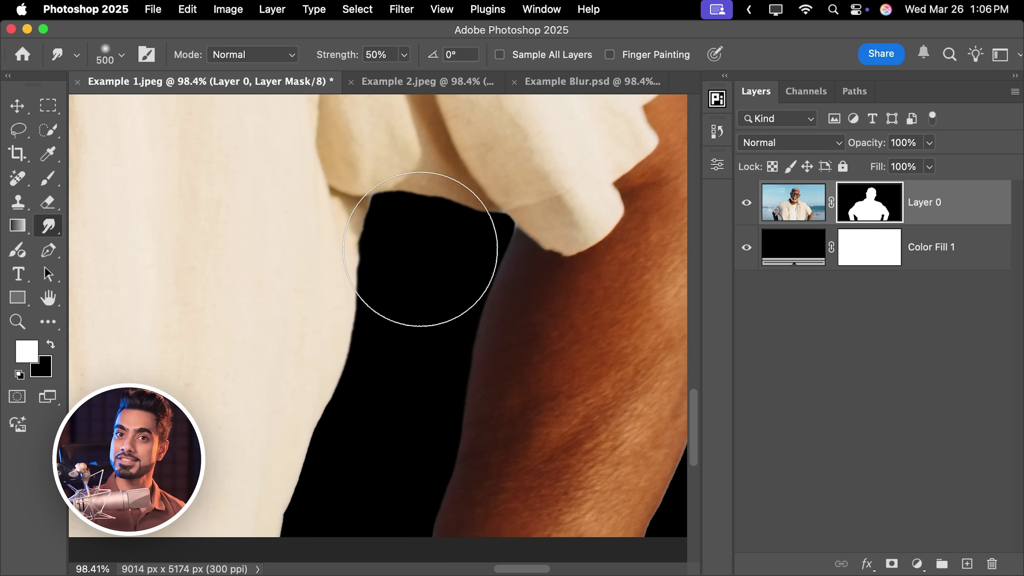
pyautogui.moveTo(492, 284); pyautogui.dragTo(411, 308)
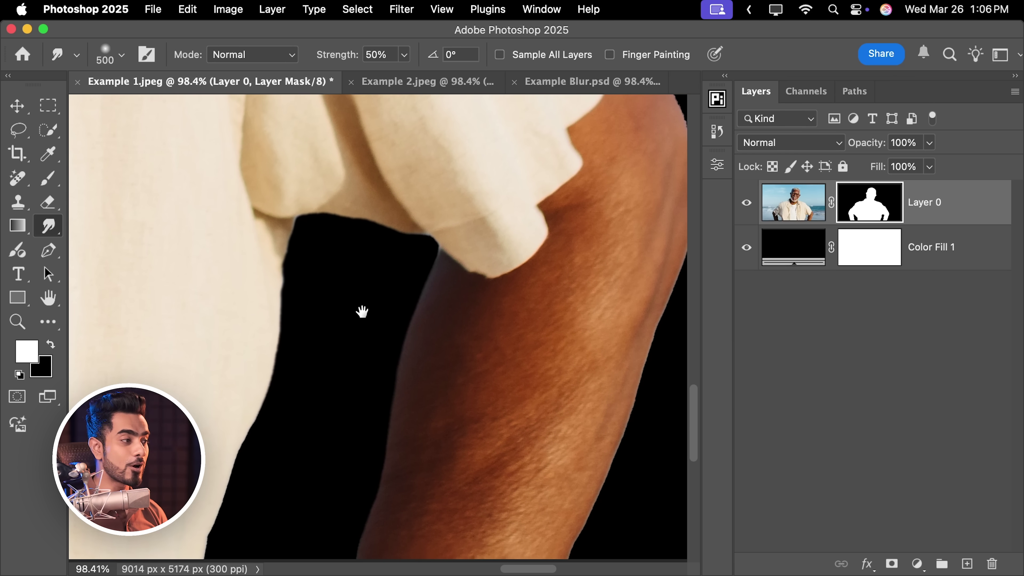
pyautogui.moveTo(284, 244); pyautogui.dragTo(347, 305)
# - Refine the mask at the gap's corner beneath the sleeve, using a Smudge brush size of 150
pyautogui.moveTo(343, 272); pyautogui.dragTo(375, 279)
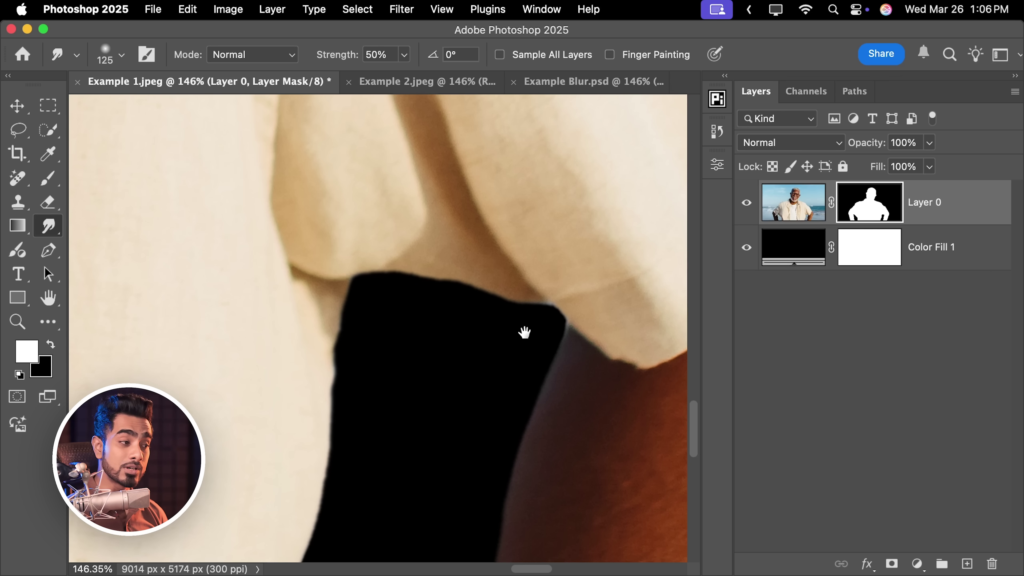
pyautogui.press(']')
pyautogui.moveTo(525, 332); pyautogui.dragTo(463, 302)
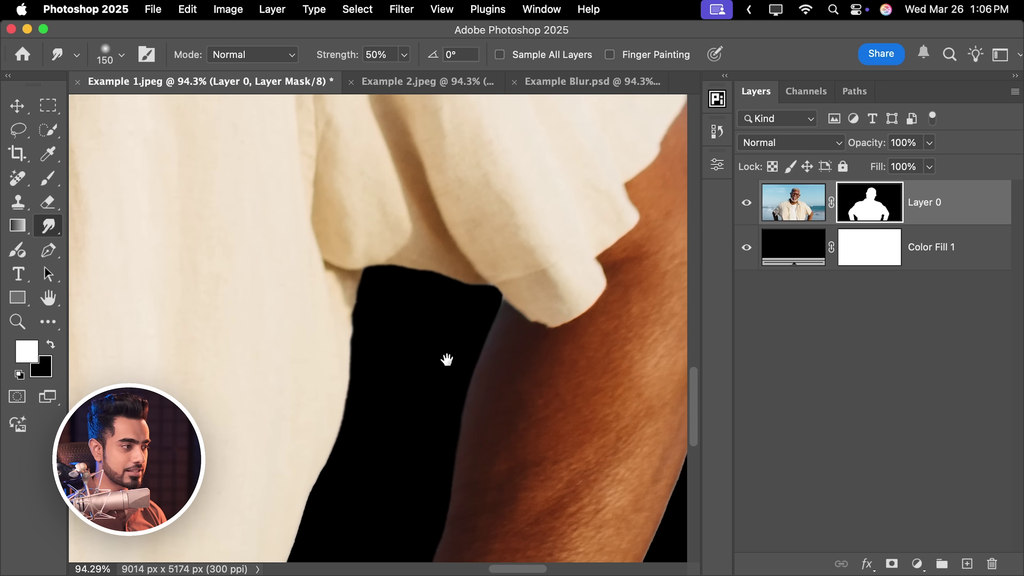
# - Enlarge the Smudge brush to 1000 and smudge the mask along the outer edge of the arm
pyautogui.moveTo(486, 416); pyautogui.dragTo(448, 283)
pyautogui.moveTo(594, 203); pyautogui.dragTo(446, 233)
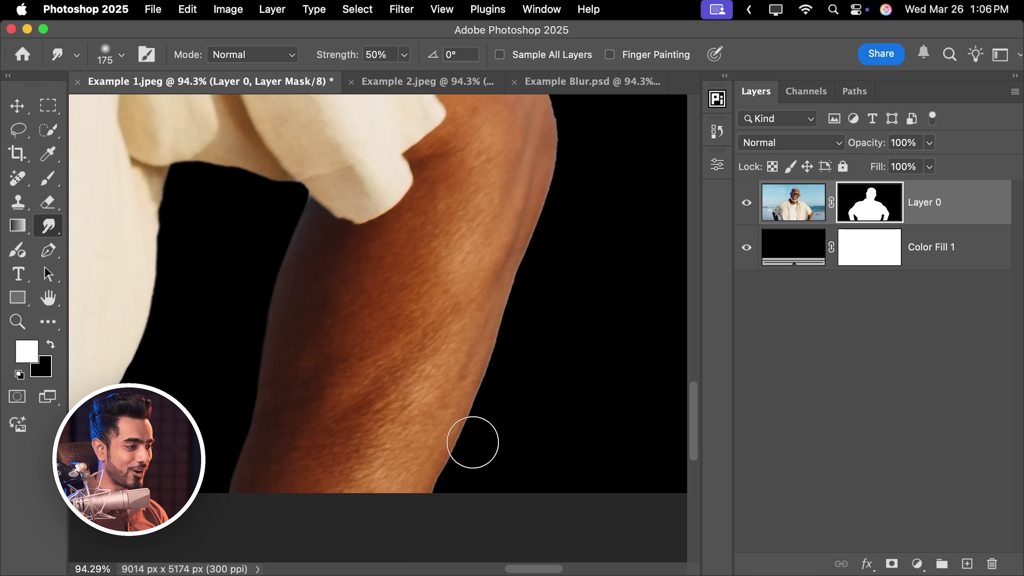
pyautogui.press(']')
pyautogui.press(']')
pyautogui.press(']')
pyautogui.press(']')
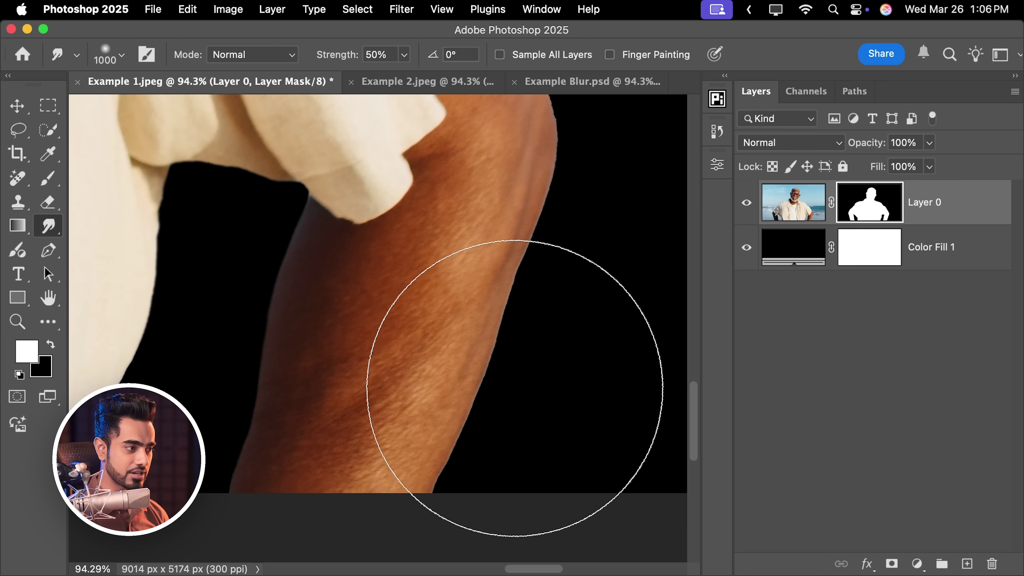
pyautogui.scroll(5, 519, 390)
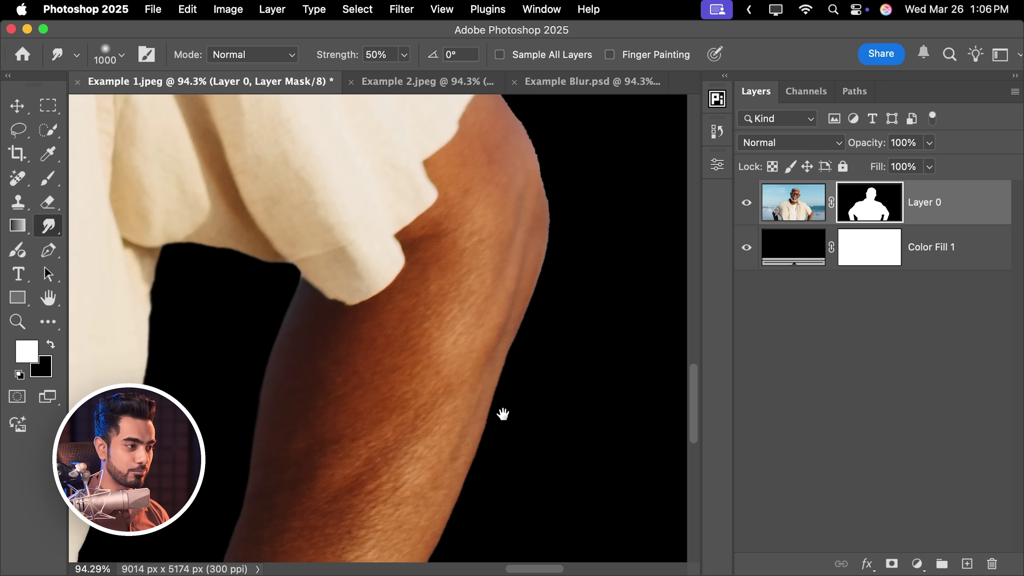
pyautogui.scroll(4, 552, 276)
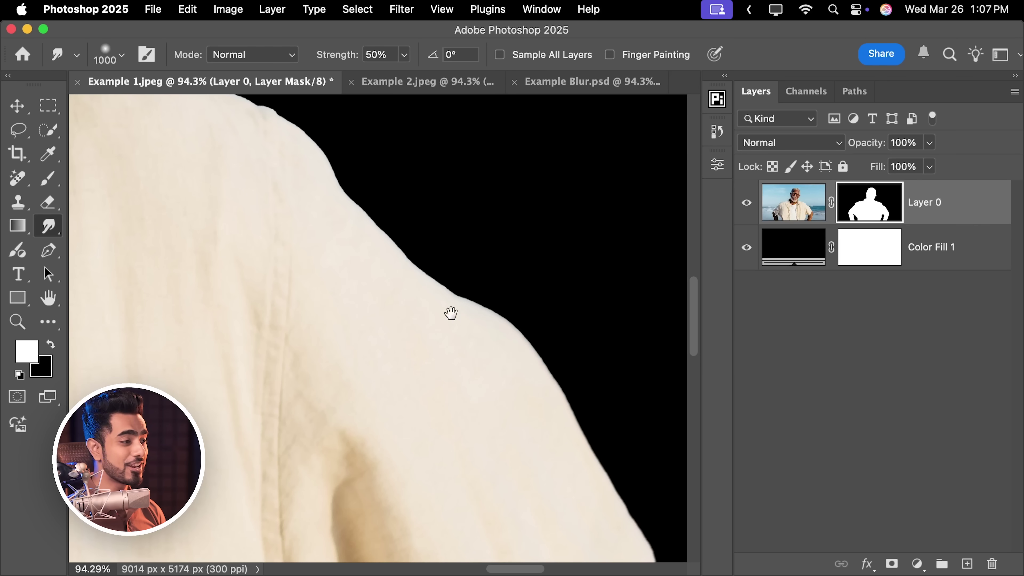
# - Smudge the mask along the shoulder on the photo's right side, working up toward the collar
pyautogui.moveTo(450, 308)
pyautogui.mouseDown()
pyautogui.moveTo(445, 302)
pyautogui.moveTo(461, 329)
pyautogui.moveTo(454, 340)
pyautogui.mouseUp()
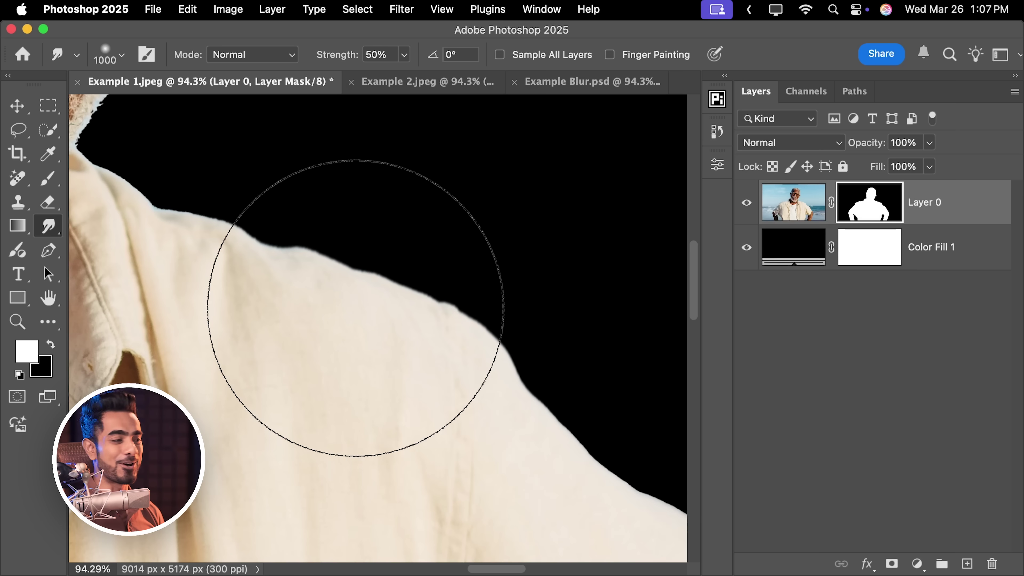
pyautogui.moveTo(222, 299); pyautogui.dragTo(510, 340)
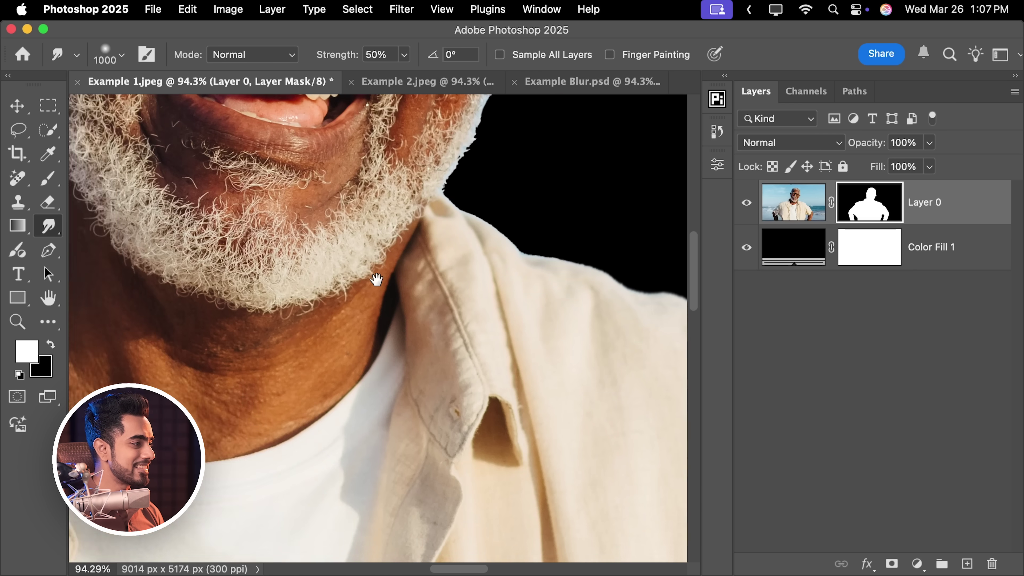
pyautogui.moveTo(376, 279); pyautogui.dragTo(506, 307)
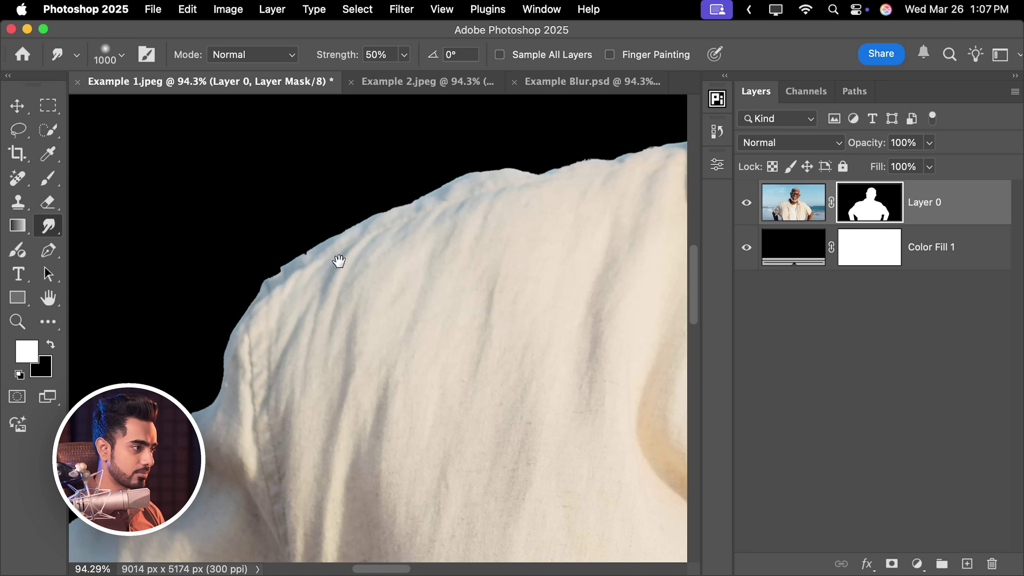
# - Enlarge the Smudge brush to 1200 and smudge the mask along the shoulder on the photo's left side
pyautogui.moveTo(339, 261); pyautogui.dragTo(354, 297)
pyautogui.press(']')
pyautogui.press(']')
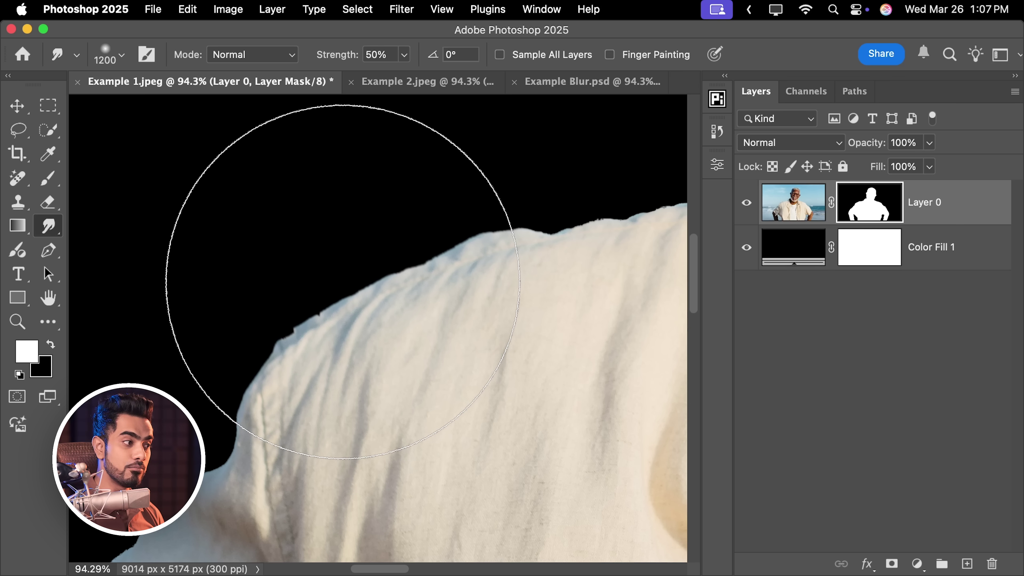
pyautogui.moveTo(347, 350); pyautogui.dragTo(385, 306)
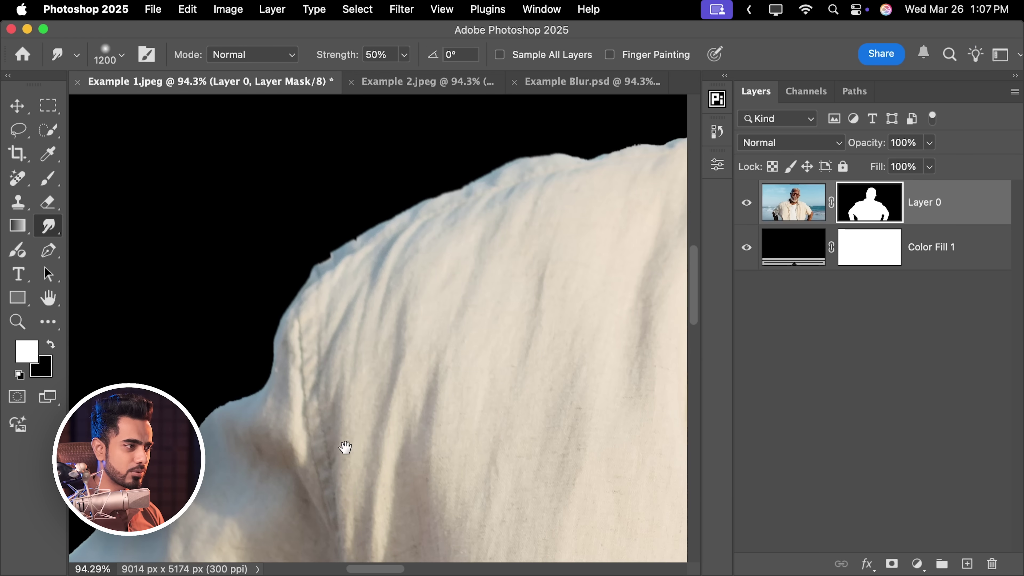
pyautogui.moveTo(345, 448); pyautogui.dragTo(377, 171)
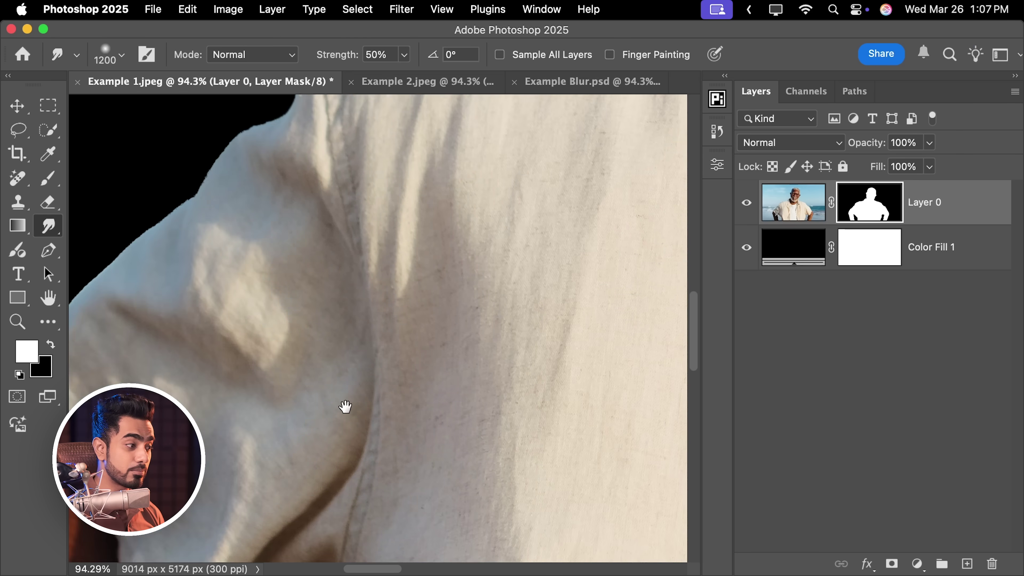
# - Smudge the mask along the outer edge of the shaded arm, using a brush size of 1300
pyautogui.moveTo(345, 409)
pyautogui.mouseDown()
pyautogui.moveTo(413, 187)
pyautogui.moveTo(414, 359)
pyautogui.moveTo(463, 365)
pyautogui.mouseUp()
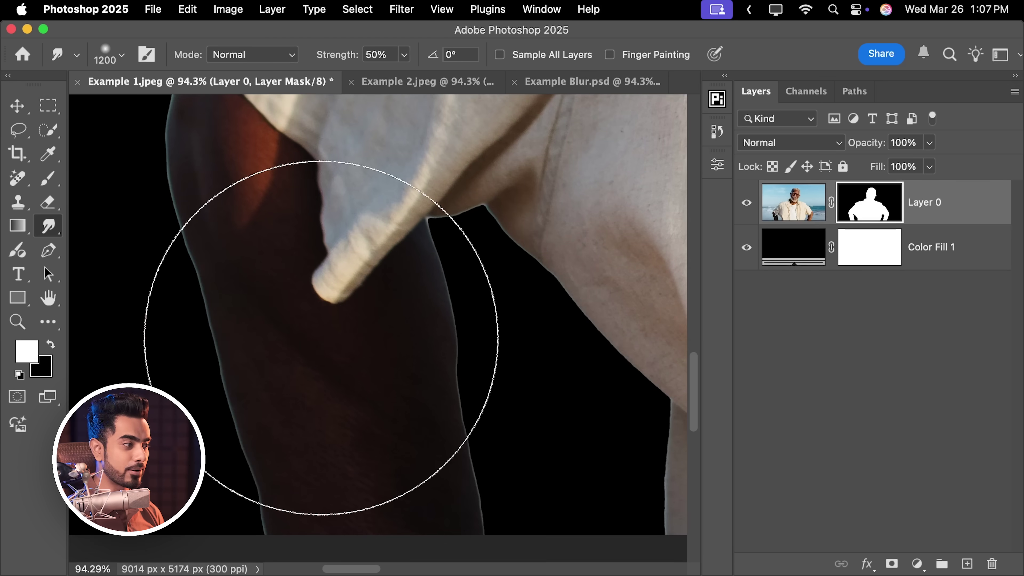
pyautogui.moveTo(281, 330)
pyautogui.mouseDown()
pyautogui.moveTo(416, 434)
pyautogui.moveTo(452, 449)
pyautogui.mouseUp()
pyautogui.press(']')
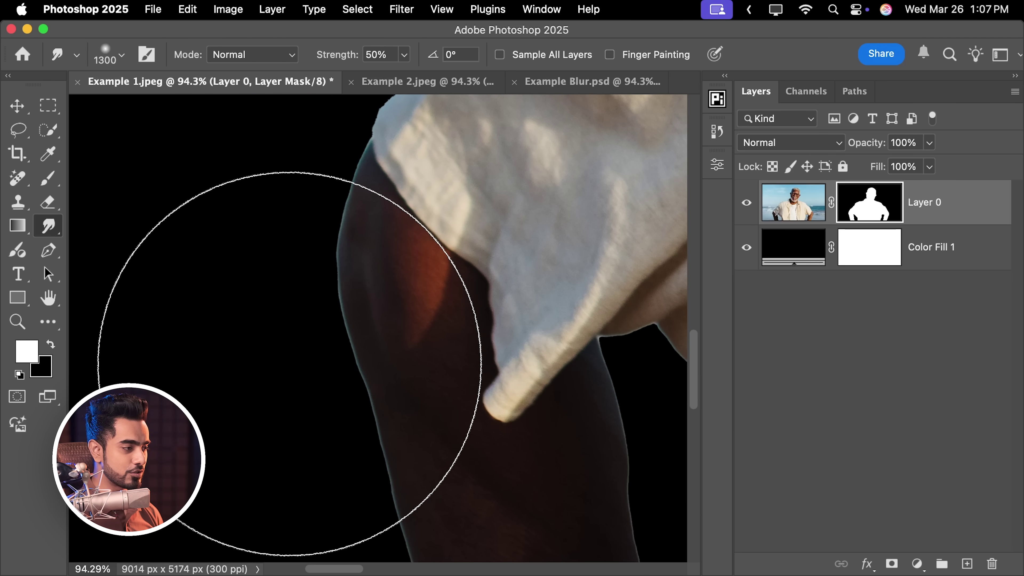
pyautogui.moveTo(296, 360); pyautogui.dragTo(288, 215)
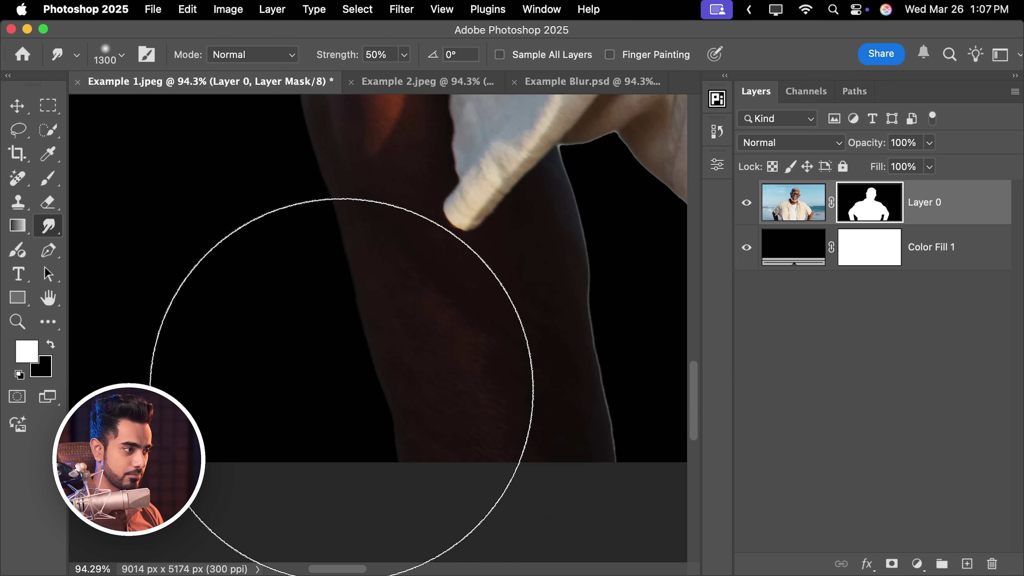
pyautogui.moveTo(319, 434); pyautogui.dragTo(304, 407)
# - Smudge the mask along the shirt's edge beside the shaded arm, using brush sizes of 500 and 600
pyautogui.press('[')
pyautogui.press('[')
pyautogui.press('[')
pyautogui.press('[')
pyautogui.press('[')
pyautogui.press('[')
pyautogui.press('[')
pyautogui.press('[')
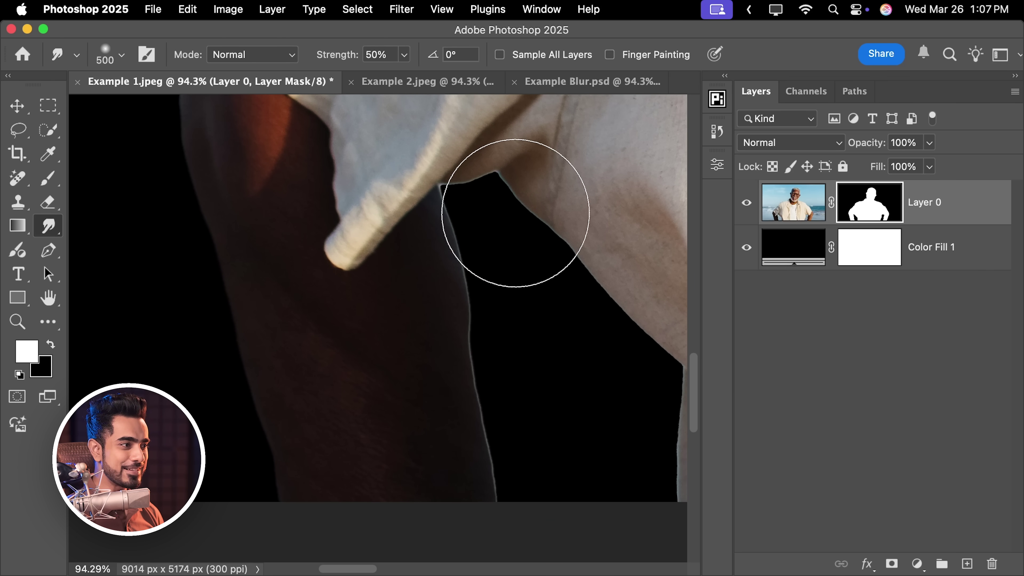
pyautogui.moveTo(540, 278); pyautogui.dragTo(482, 245)
pyautogui.press(']')
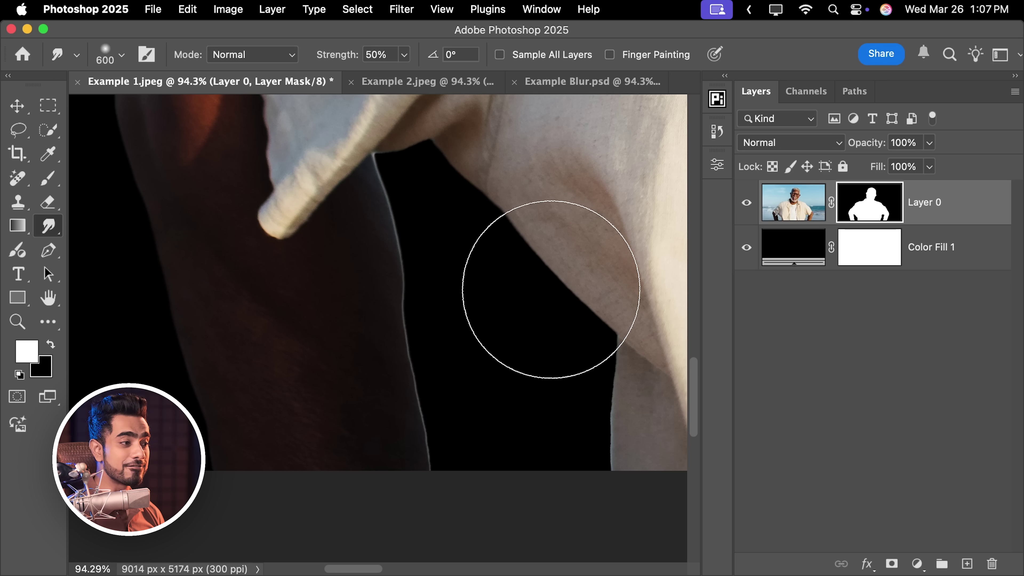
pyautogui.moveTo(564, 343)
pyautogui.mouseDown()
pyautogui.moveTo(513, 286)
pyautogui.moveTo(532, 386)
pyautogui.mouseUp()
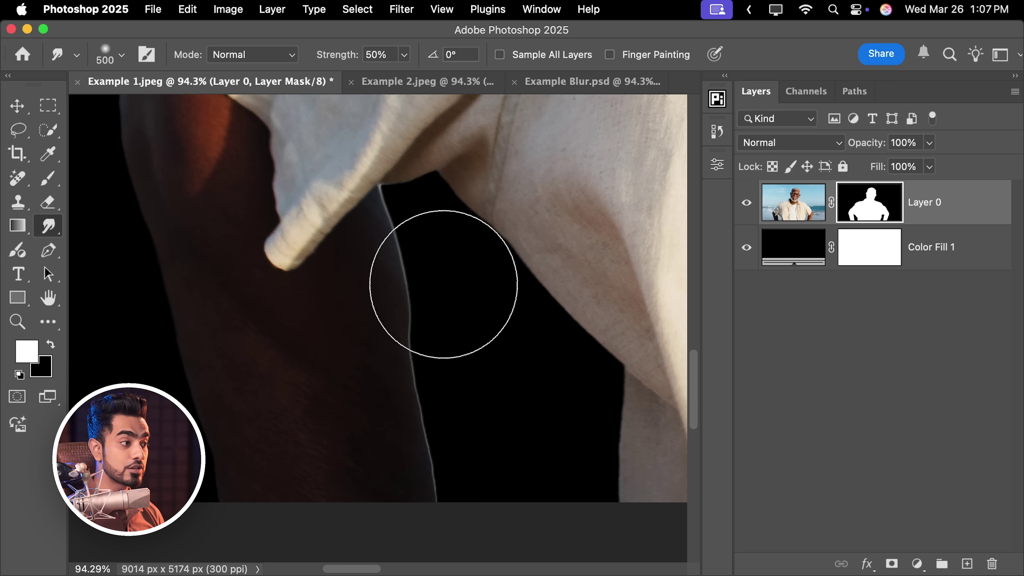
# - Reduce the Smudge brush to 500 and smudge the mask down the inner edge of the shaded arm
pyautogui.press('[')
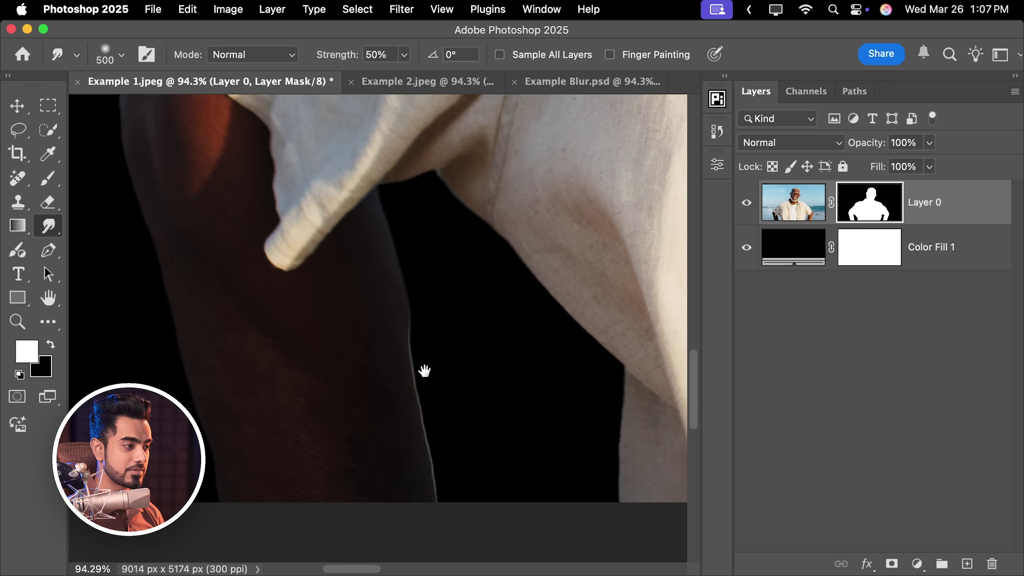
pyautogui.moveTo(424, 370)
pyautogui.mouseDown()
pyautogui.moveTo(425, 302)
pyautogui.moveTo(464, 373)
pyautogui.moveTo(469, 416)
pyautogui.mouseUp()
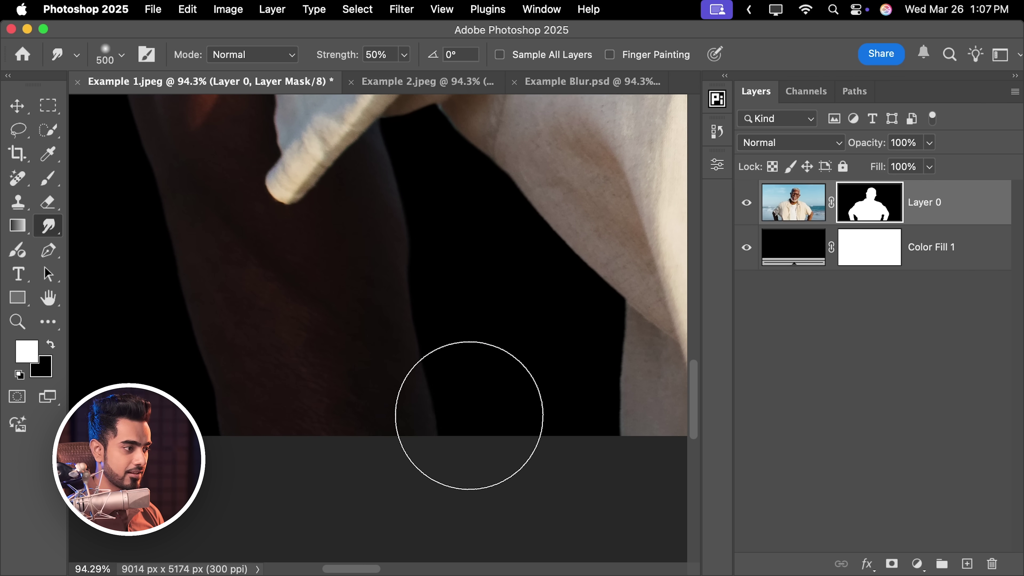
pyautogui.moveTo(385, 313); pyautogui.dragTo(447, 492)
pyautogui.moveTo(448, 305); pyautogui.dragTo(409, 299)
pyautogui.moveTo(409, 299); pyautogui.dragTo(417, 461)
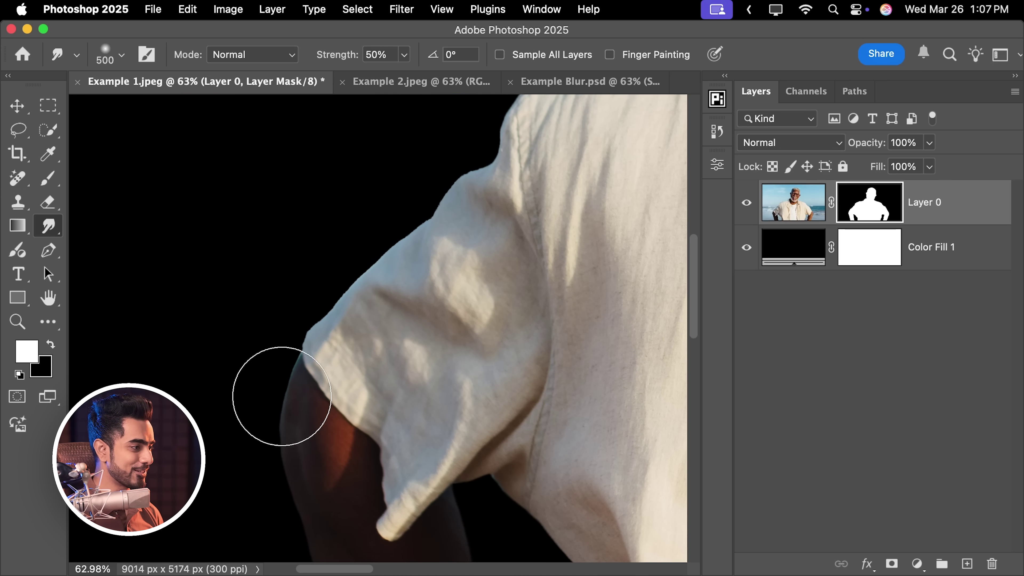
# - Smudge the mask along the outer sleeve and up to the shoulder seam, enlarging the brush to 1100
pyautogui.moveTo(523, 101); pyautogui.dragTo(405, 260)
pyautogui.moveTo(346, 325); pyautogui.dragTo(304, 384)
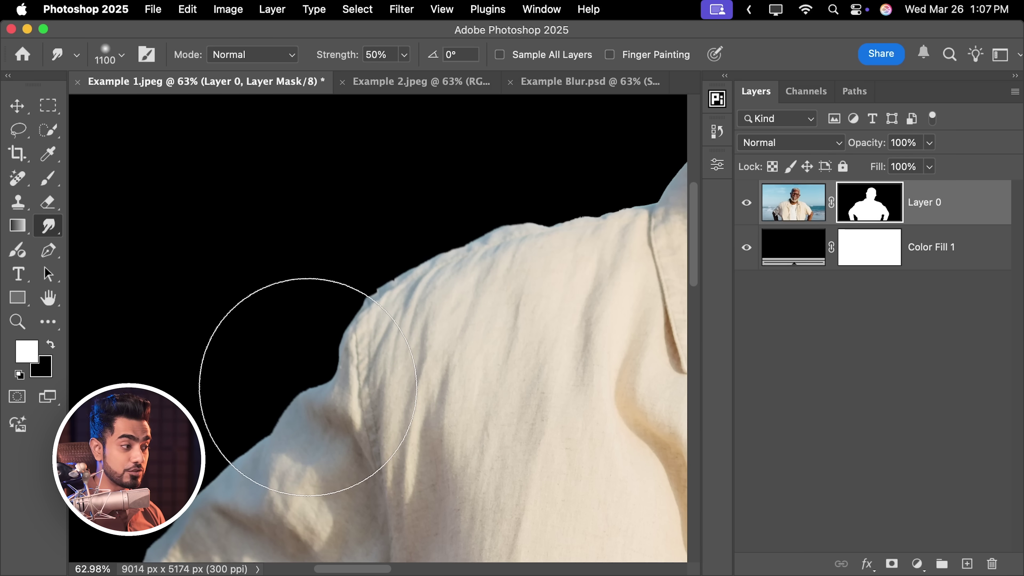
pyautogui.moveTo(299, 373); pyautogui.dragTo(309, 390)
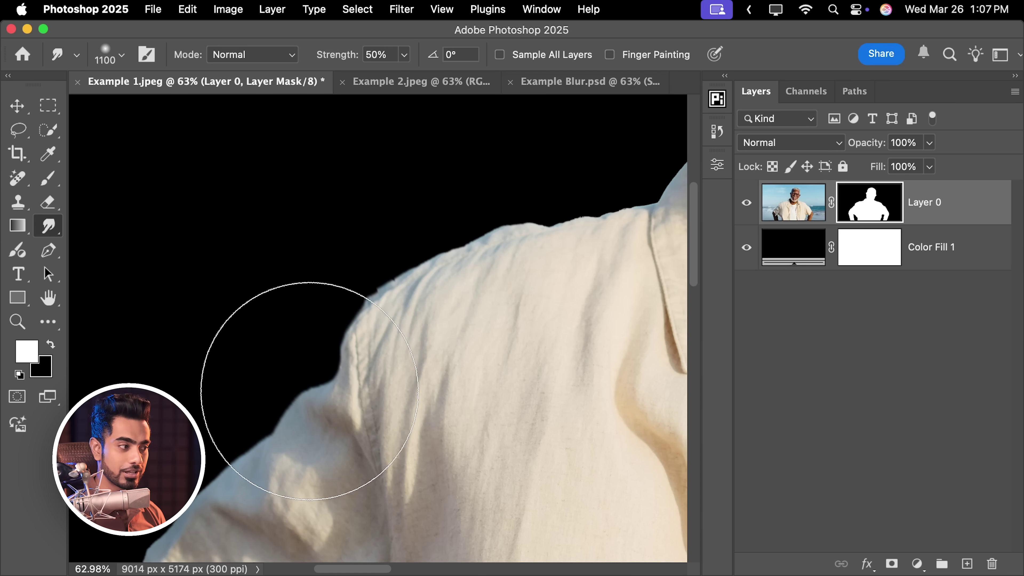
# - Check the whole cutout and closely examine the mask edges around the ear, beard and collar
pyautogui.press('super+0')
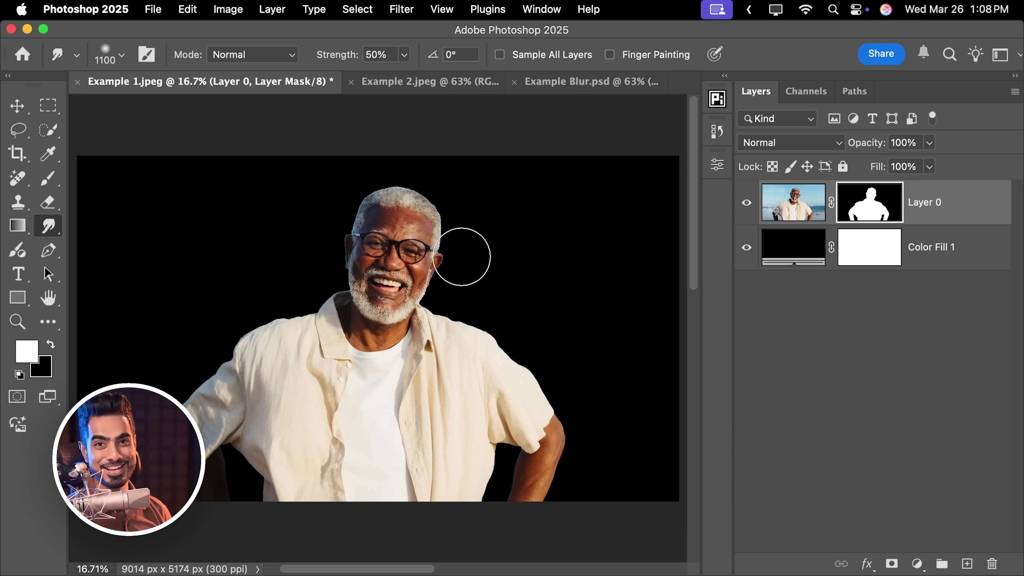
pyautogui.moveTo(351, 251)
pyautogui.mouseDown()
pyautogui.moveTo(455, 249)
pyautogui.moveTo(399, 299)
pyautogui.mouseUp()
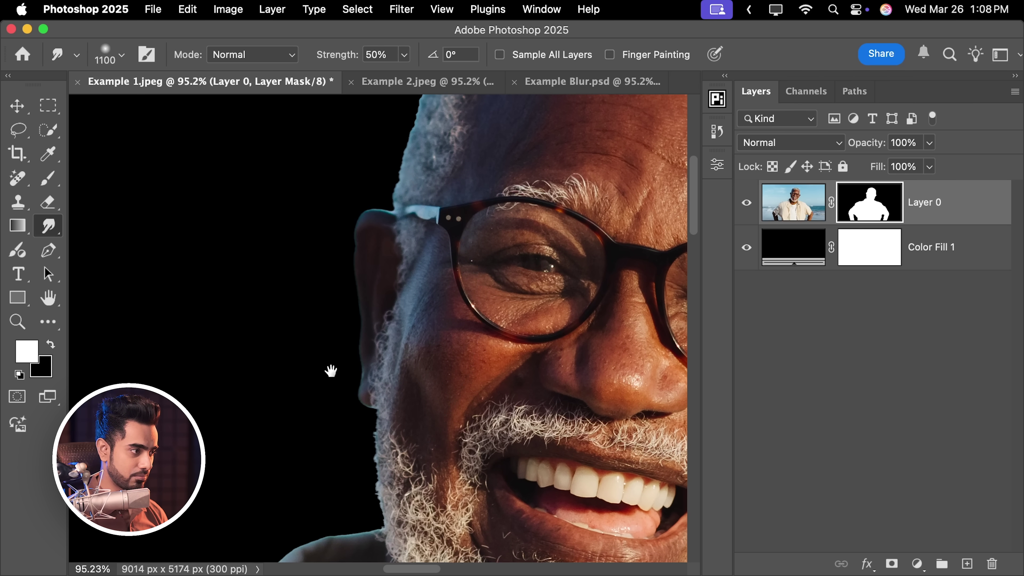
pyautogui.scroll(-5, 330, 371)
pyautogui.scroll(-5, 312, 399)
pyautogui.hscroll(-3, 331, 327)
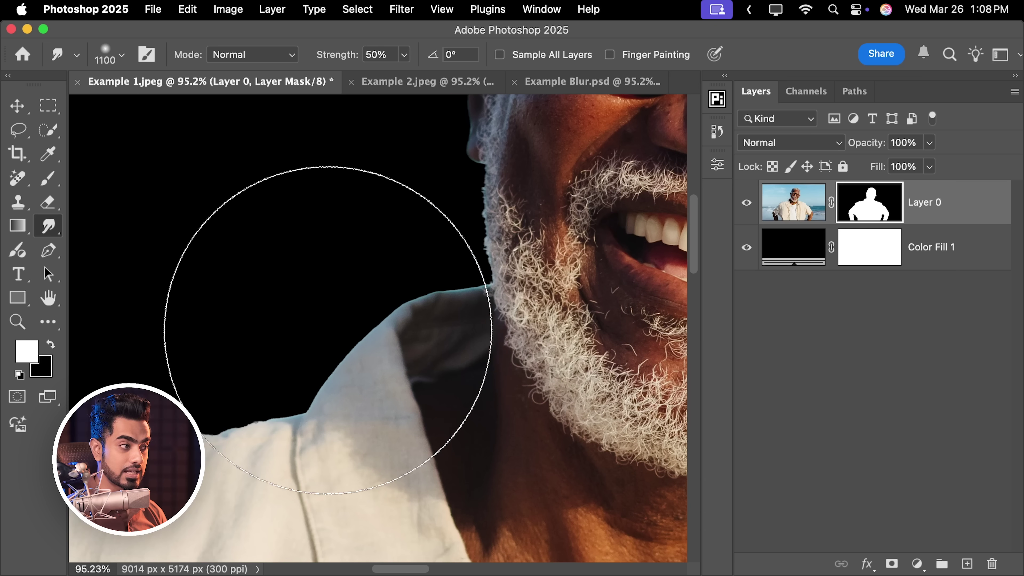
pyautogui.scroll(8, 350, 235)
pyautogui.hscroll(3, 349, 291)
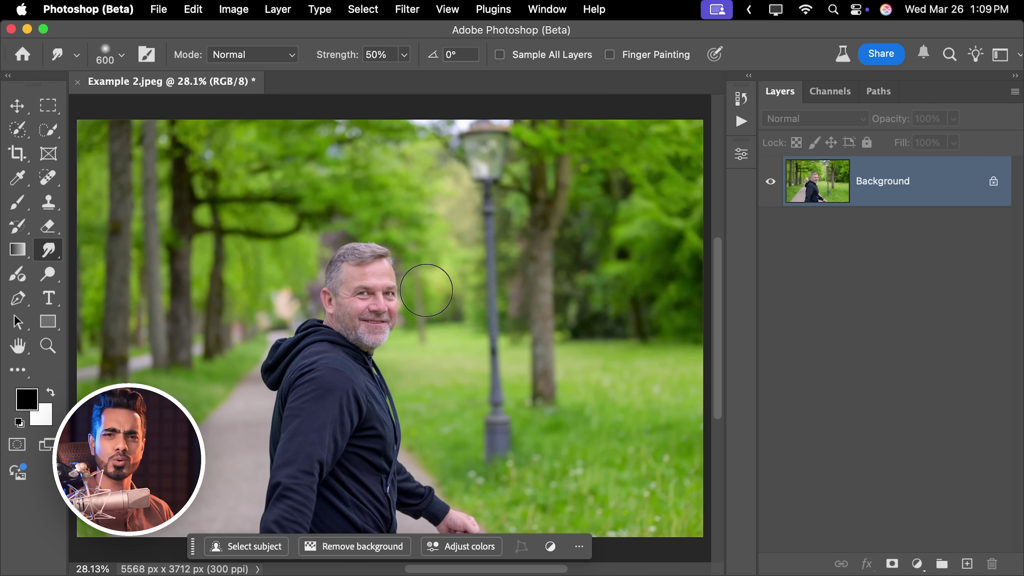
# - Switch to Example 2.jpeg in Photoshop (Beta) and try masking the man from a Select Subject selection
pyautogui.click(54, 136)
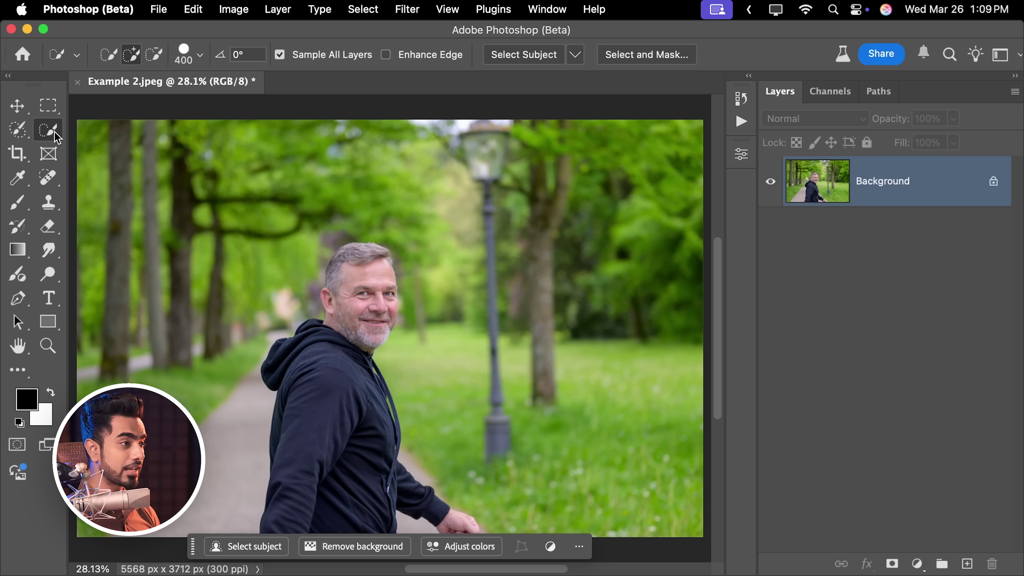
pyautogui.click(574, 55)
pyautogui.click(577, 63)
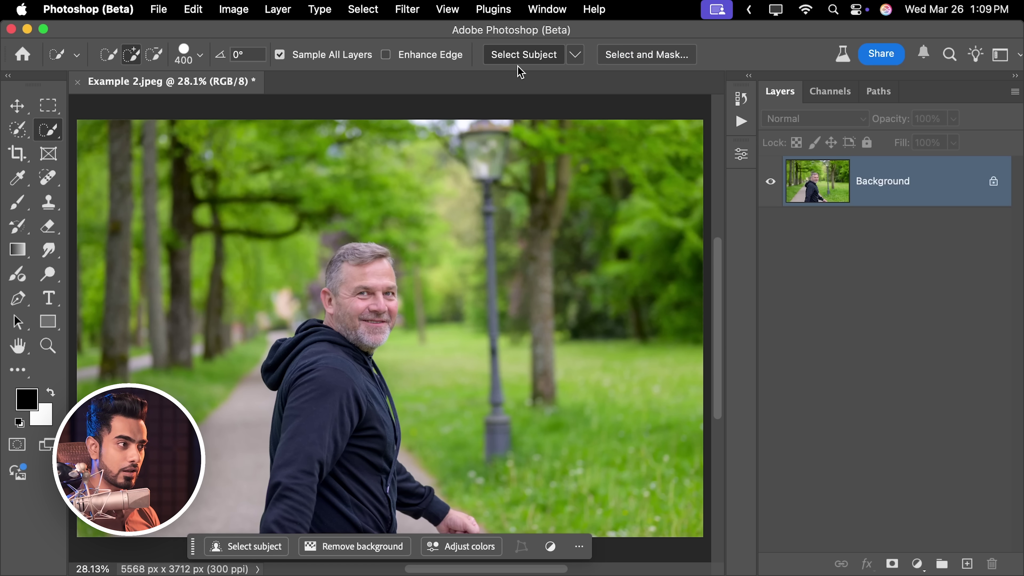
pyautogui.scroll(10, 386, 404)
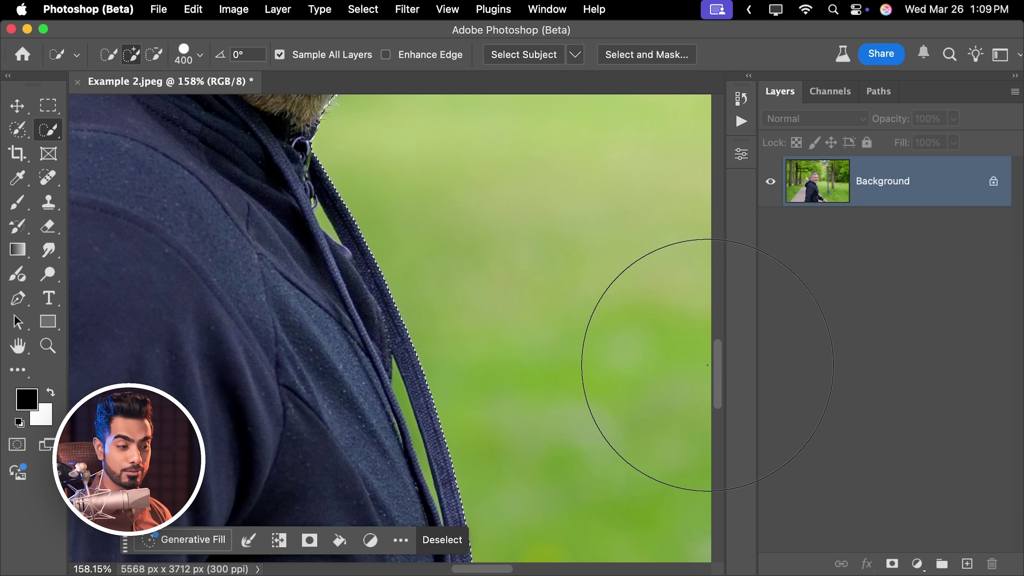
pyautogui.click(892, 565)
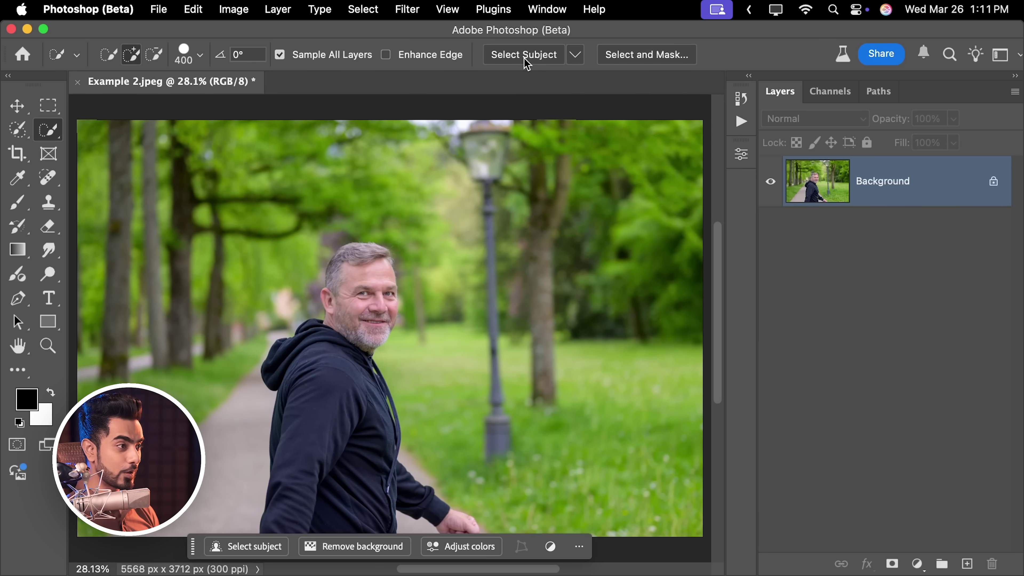
# - Select the man with Select Subject, check the selection around the hoodie's drawstring, and add a layer mask from it
pyautogui.scroll(10, 386, 415)
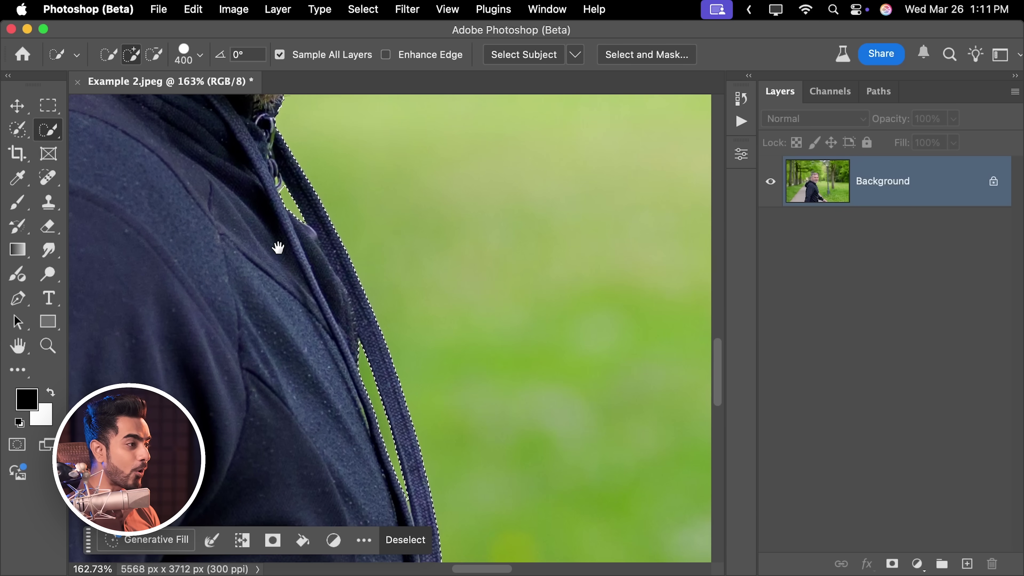
pyautogui.moveTo(279, 246); pyautogui.dragTo(342, 419)
pyautogui.scroll(-4, 324, 428)
pyautogui.scroll(-10, 324, 428)
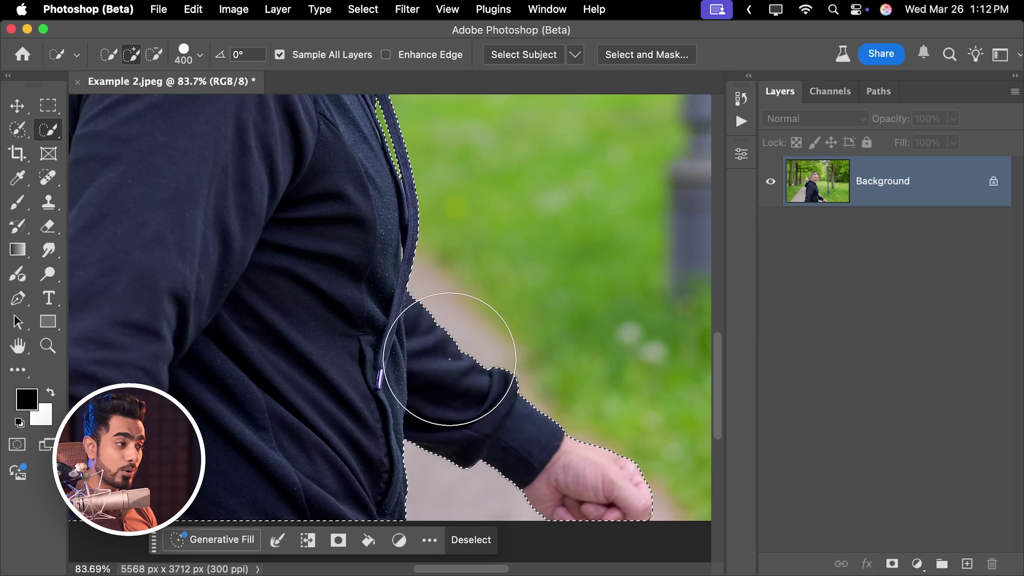
pyautogui.click(892, 564)
pyautogui.scroll(-3, 617, 400)
pyautogui.scroll(3, 457, 309)
# - Add a black Solid Color fill layer and place it beneath Layer 0
pyautogui.click(917, 563)
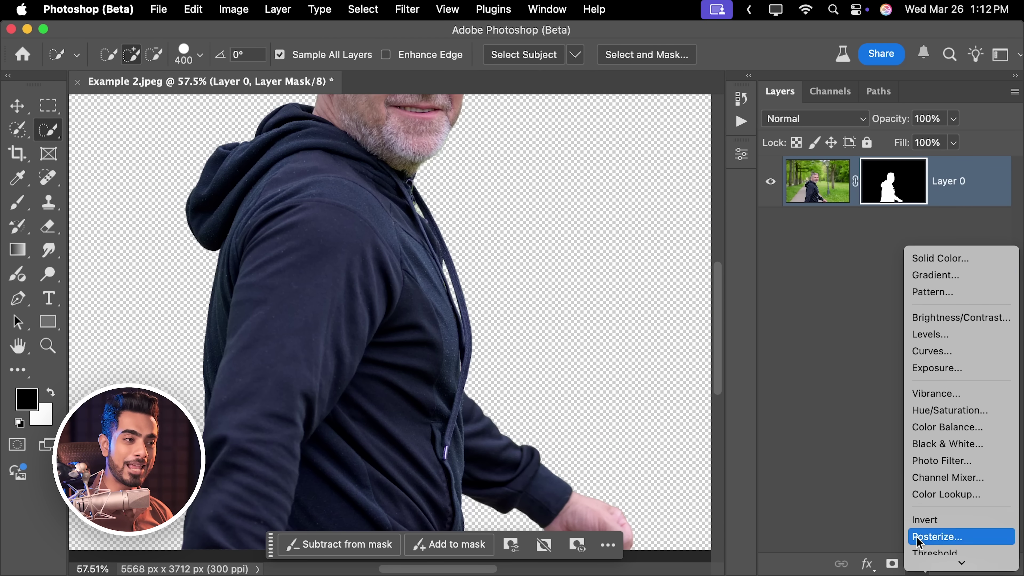
pyautogui.click(940, 261)
pyautogui.moveTo(692, 425); pyautogui.dragTo(607, 520)
pyautogui.click(952, 317)
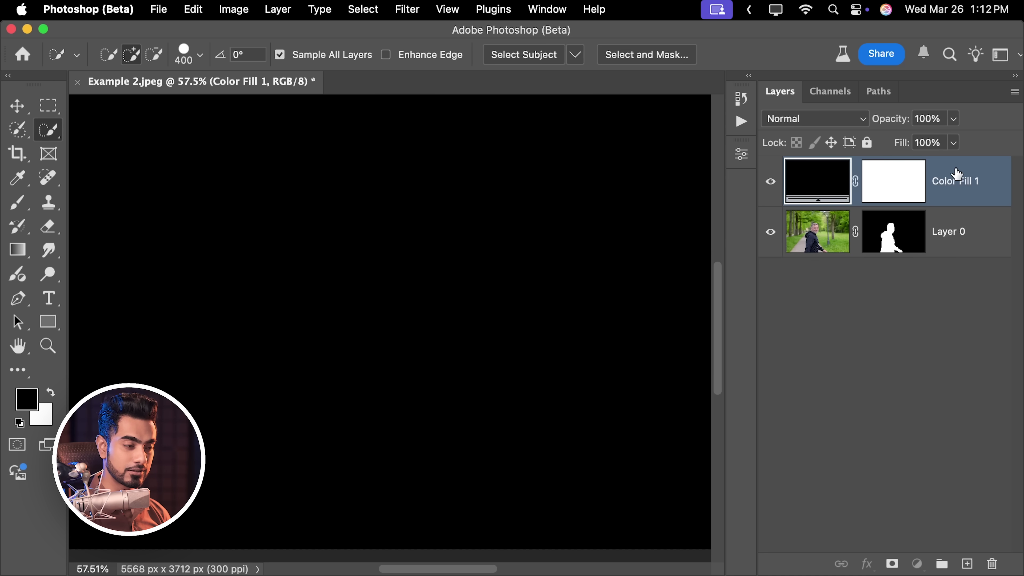
pyautogui.moveTo(957, 174); pyautogui.dragTo(948, 301)
# - Examine the cutout's edges around the hair, beard, hoodie and hand, and disable Layer 0's mask to compare with the original
pyautogui.moveTo(548, 432); pyautogui.dragTo(584, 417)
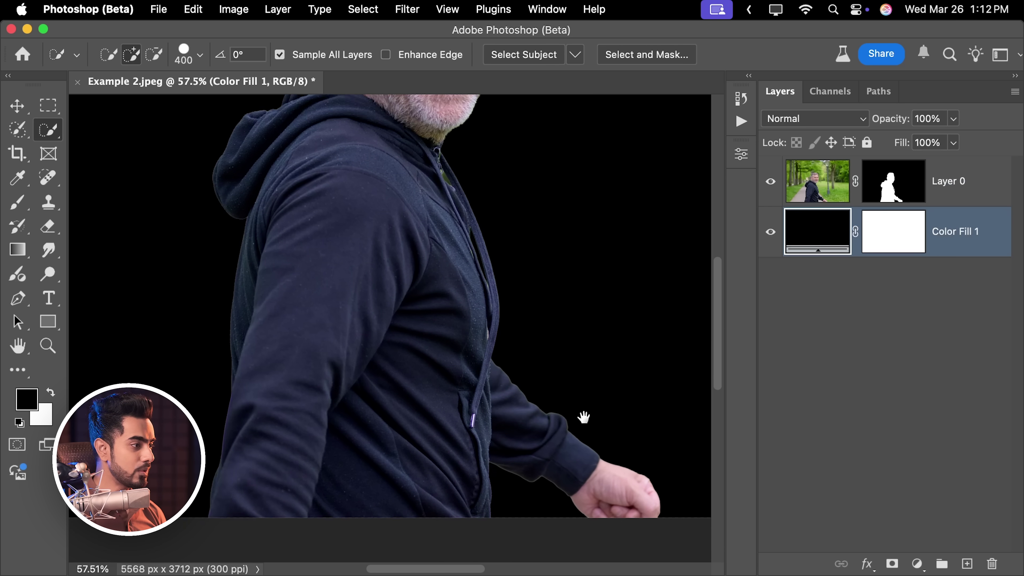
pyautogui.scroll(10, 583, 417)
pyautogui.moveTo(450, 178); pyautogui.dragTo(505, 146)
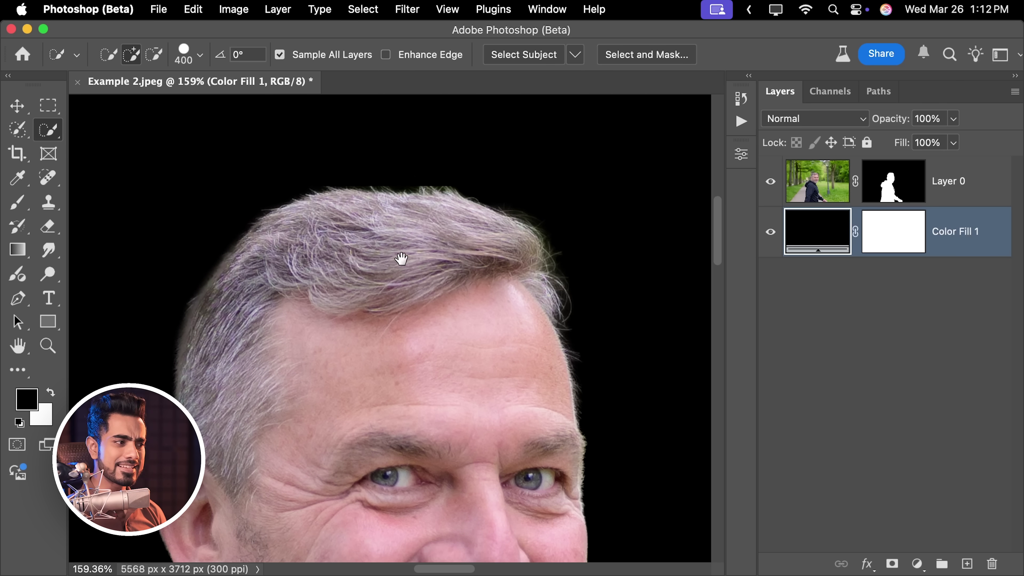
pyautogui.moveTo(547, 410); pyautogui.dragTo(488, 235)
pyautogui.moveTo(548, 335); pyautogui.dragTo(513, 344)
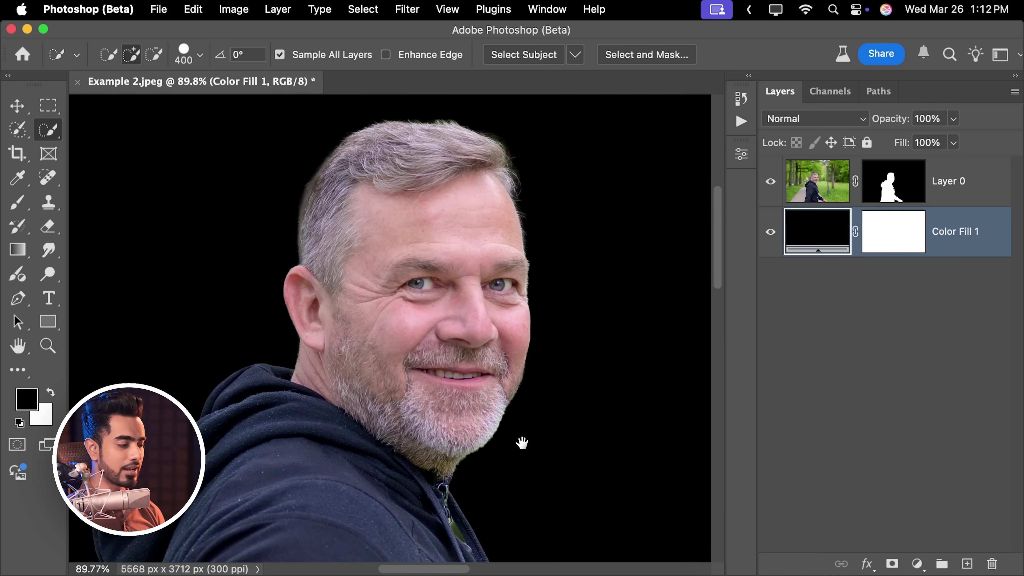
pyautogui.scroll(-15, 521, 443)
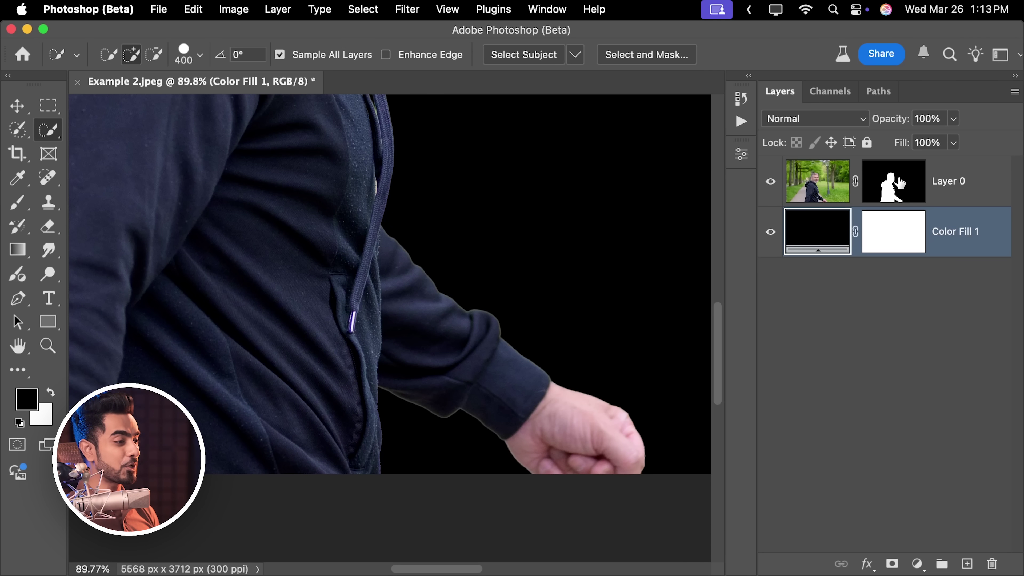
pyautogui.keyDown('shift'); pyautogui.click(900, 183); pyautogui.keyUp('shift')
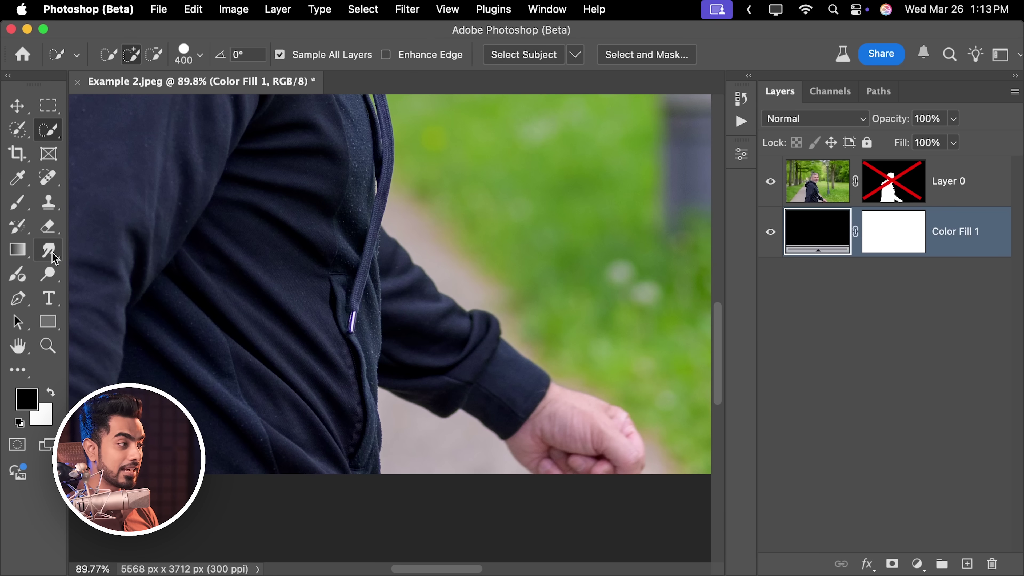
# - Re-enable Layer 0's mask and smudge it along the upper edge of the outstretched hoodie sleeve with a 600 px Smudge tool
pyautogui.click(51, 251)
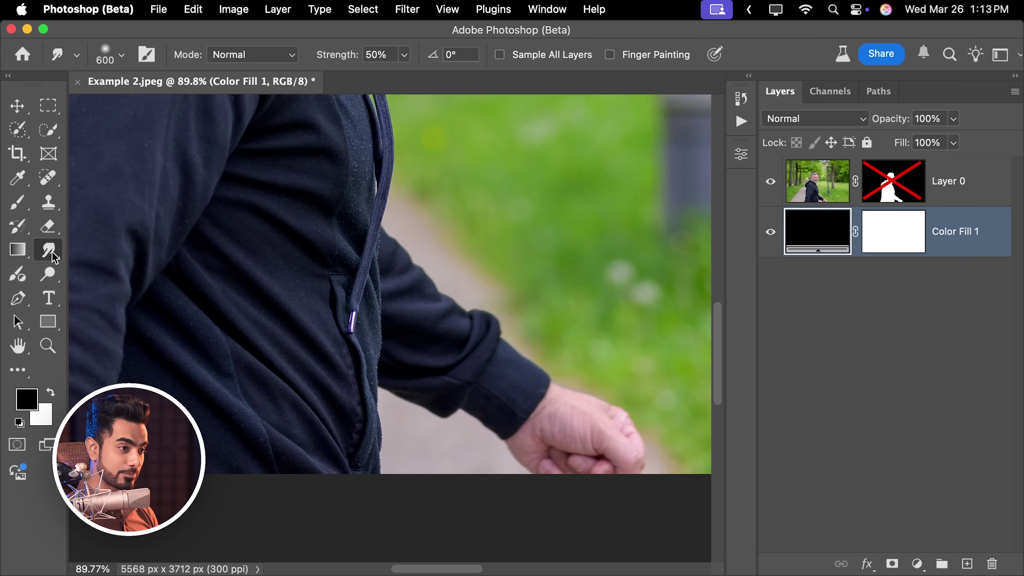
pyautogui.keyDown('shift'); pyautogui.click(898, 179); pyautogui.keyUp('shift')
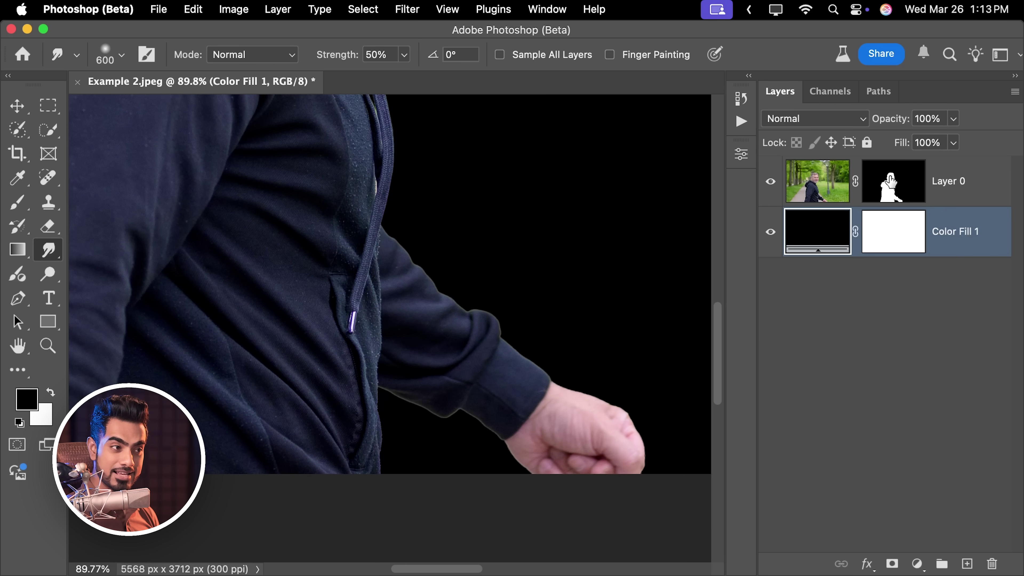
pyautogui.click(899, 185)
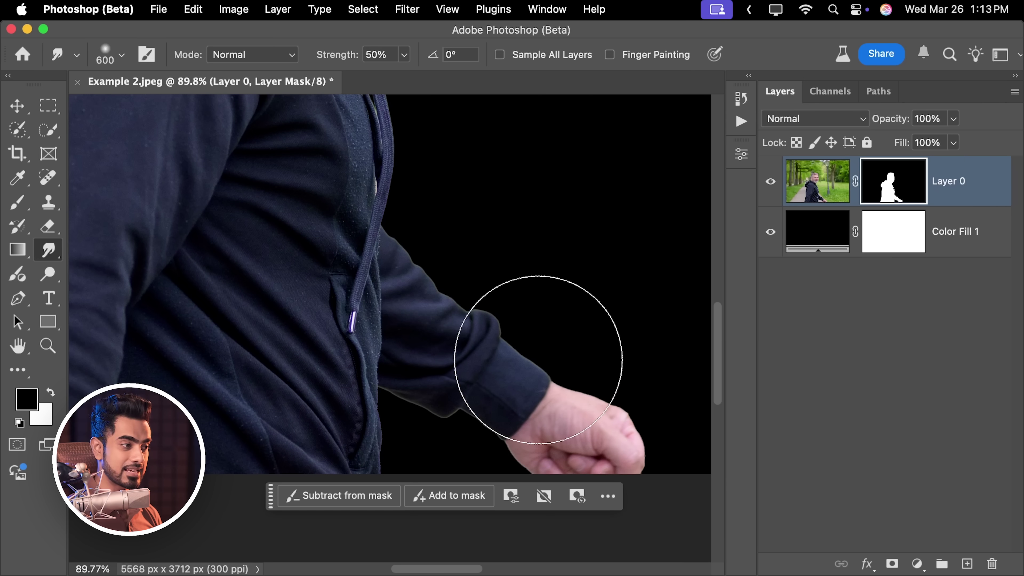
pyautogui.moveTo(486, 299); pyautogui.dragTo(532, 292)
pyautogui.moveTo(412, 252)
pyautogui.mouseDown()
pyautogui.moveTo(489, 332)
pyautogui.moveTo(471, 280)
pyautogui.moveTo(385, 196)
pyautogui.mouseUp()
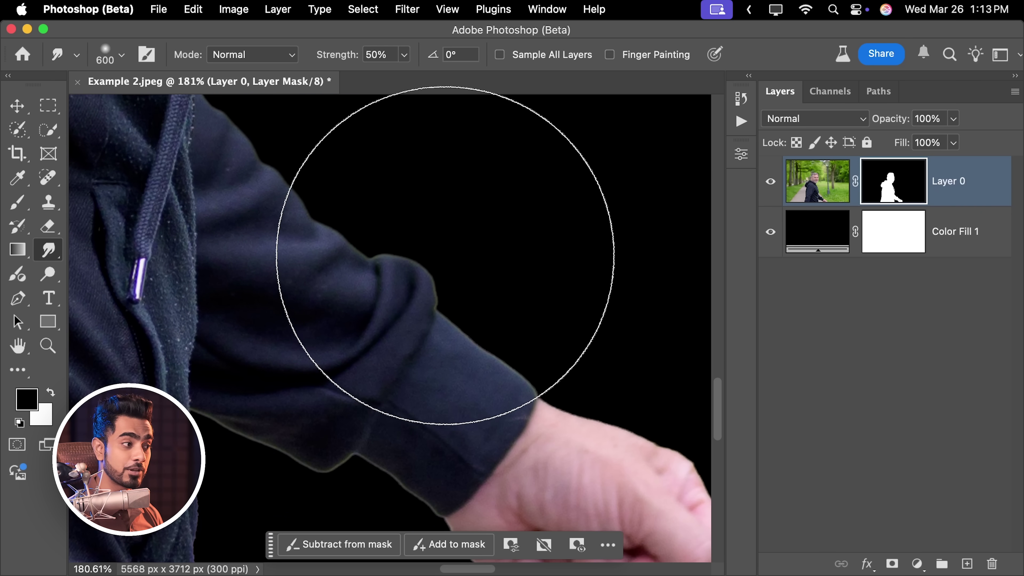
pyautogui.moveTo(458, 292); pyautogui.dragTo(362, 159)
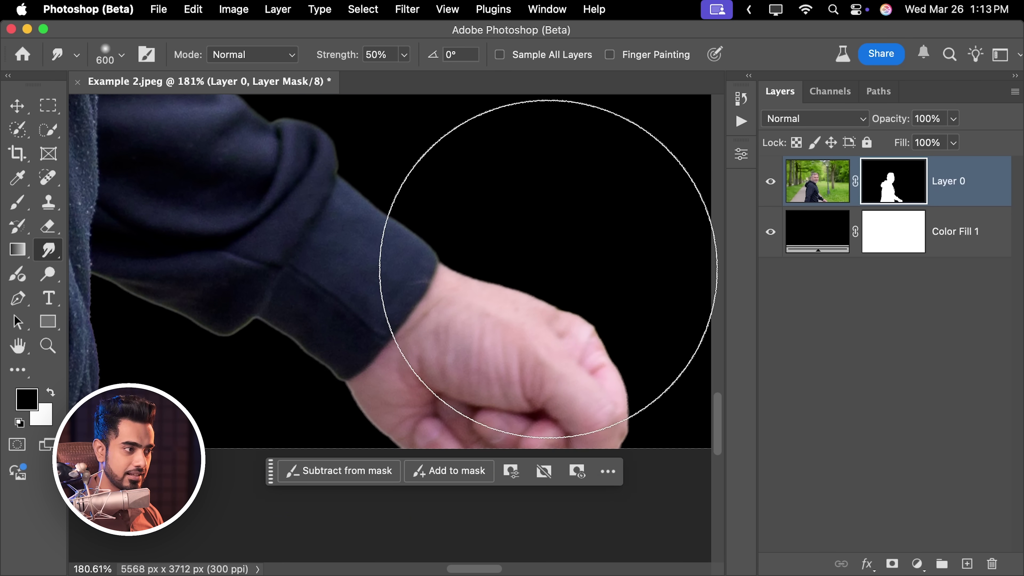
# - Smudge Layer 0's mask along the underside of the outstretched sleeve with the brush size reduced to 300 px
pyautogui.moveTo(383, 299); pyautogui.dragTo(582, 275)
pyautogui.press('[')
pyautogui.press('[')
pyautogui.press('[')
pyautogui.moveTo(322, 274); pyautogui.dragTo(482, 331)
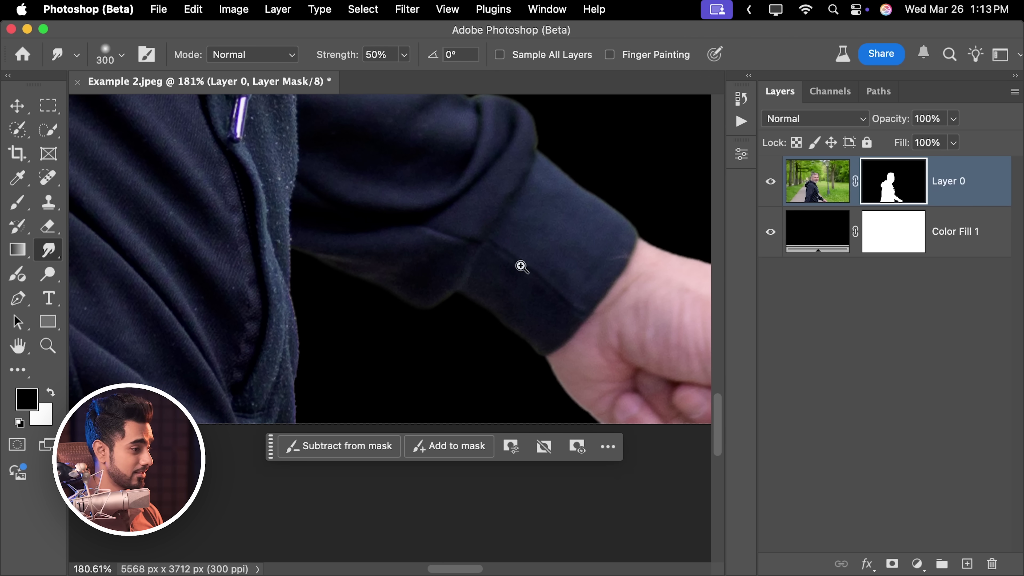
pyautogui.moveTo(521, 265); pyautogui.dragTo(468, 267)
pyautogui.moveTo(467, 267); pyautogui.dragTo(471, 404)
pyautogui.moveTo(499, 290); pyautogui.dragTo(473, 286)
pyautogui.moveTo(470, 285); pyautogui.dragTo(440, 410)
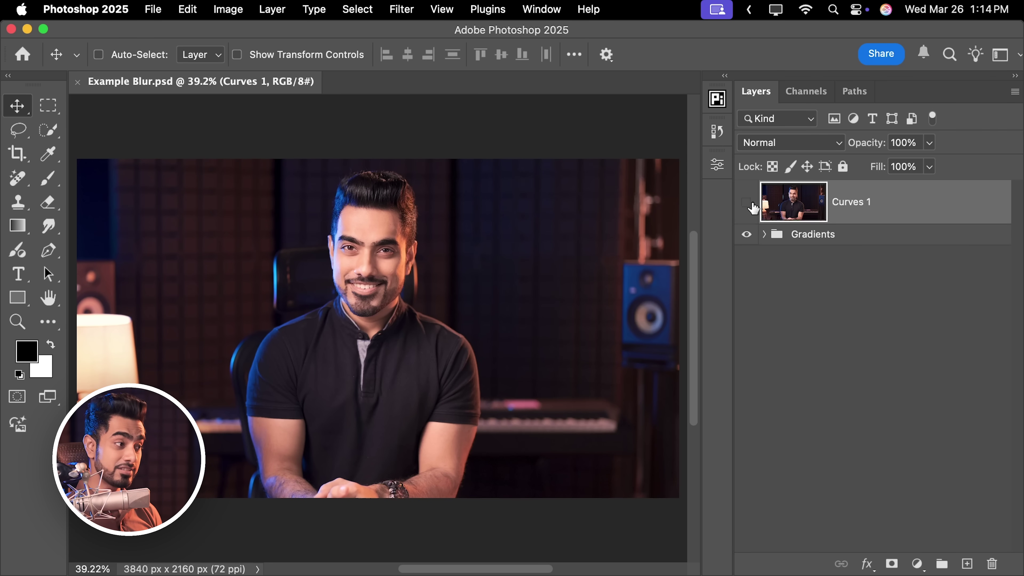
# - Switch to Example Blur.psd in Photoshop 2025 and examine the Curves 1 layer and the contents of the Gradients group
pyautogui.click(747, 203)
pyautogui.click(746, 203)
pyautogui.click(764, 235)
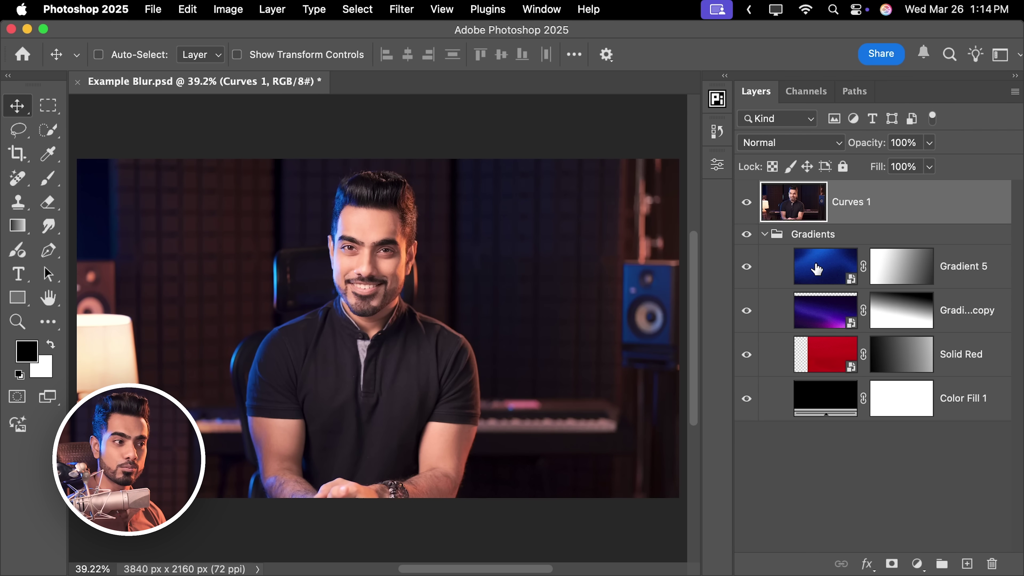
pyautogui.click(764, 235)
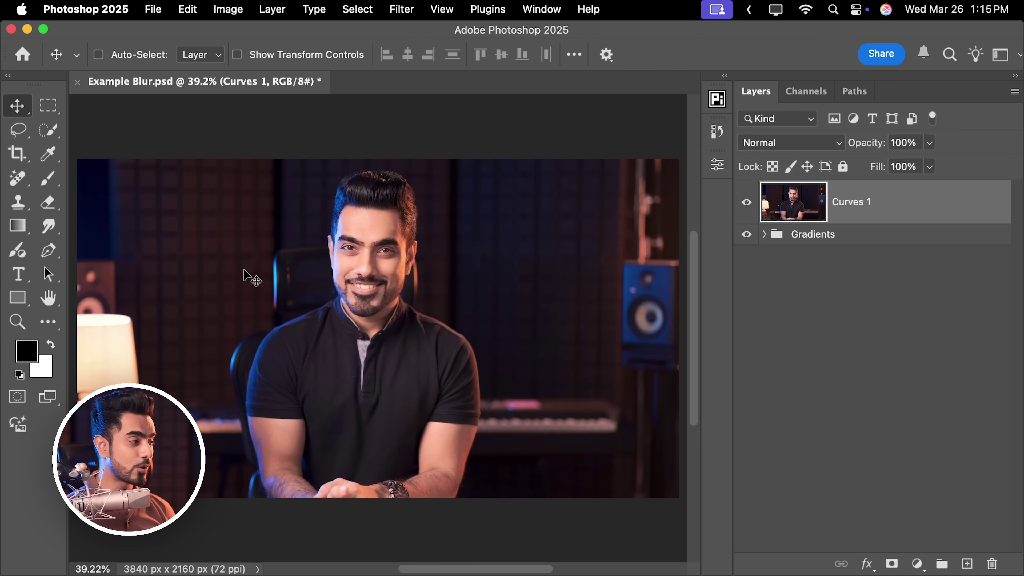
# - Load the saved Subject path as a selection and add a layer mask from it to the Curves 1 layer
pyautogui.click(52, 259)
pyautogui.scroll(5, 259, 307)
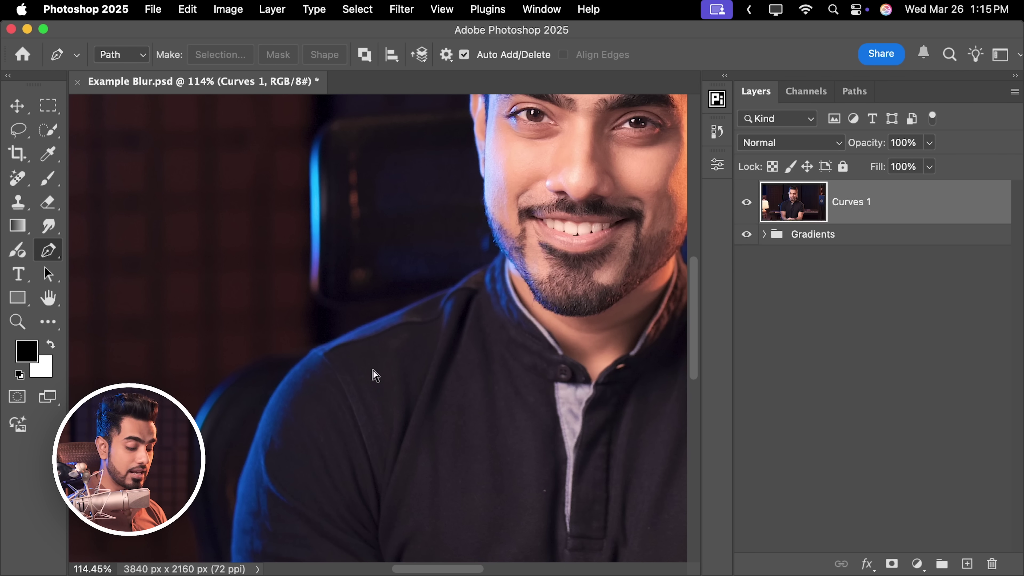
pyautogui.press('super+0')
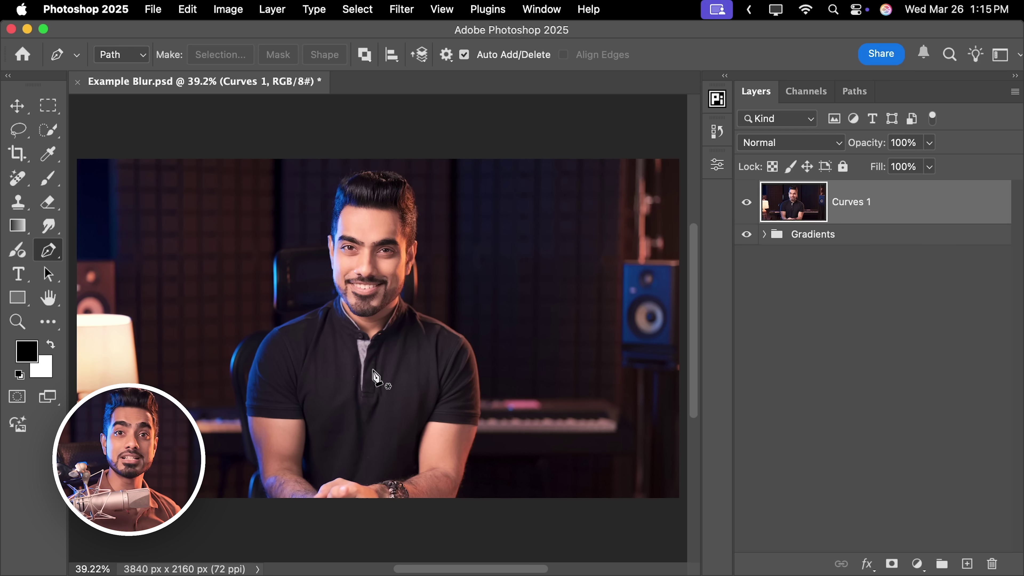
pyautogui.click(854, 91)
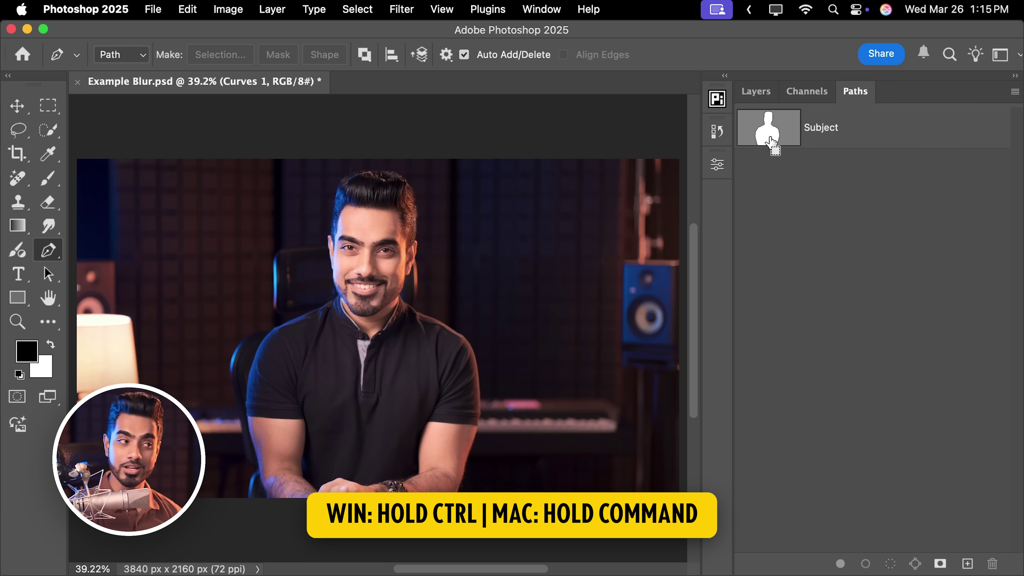
pyautogui.click(749, 101)
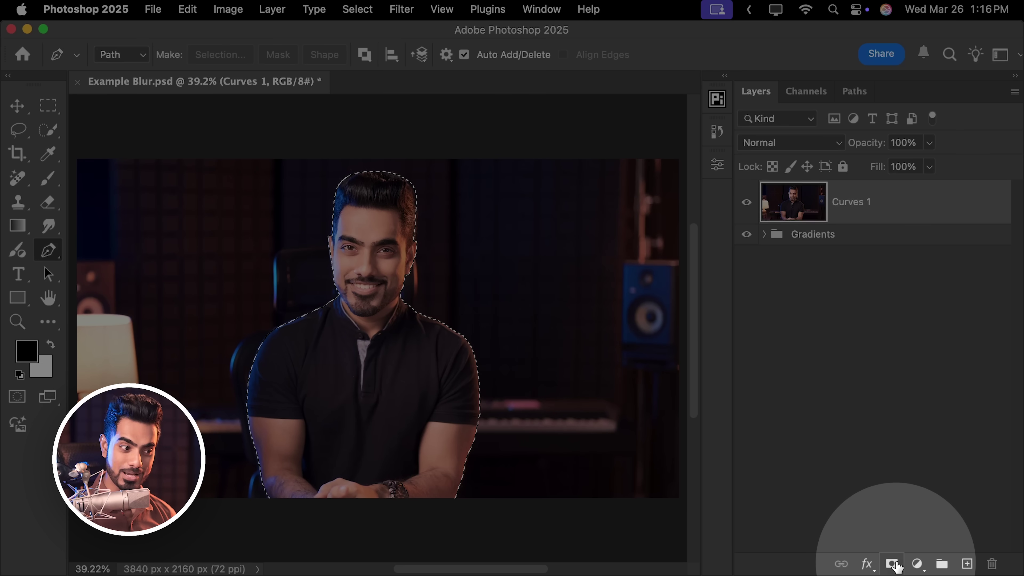
pyautogui.click(891, 563)
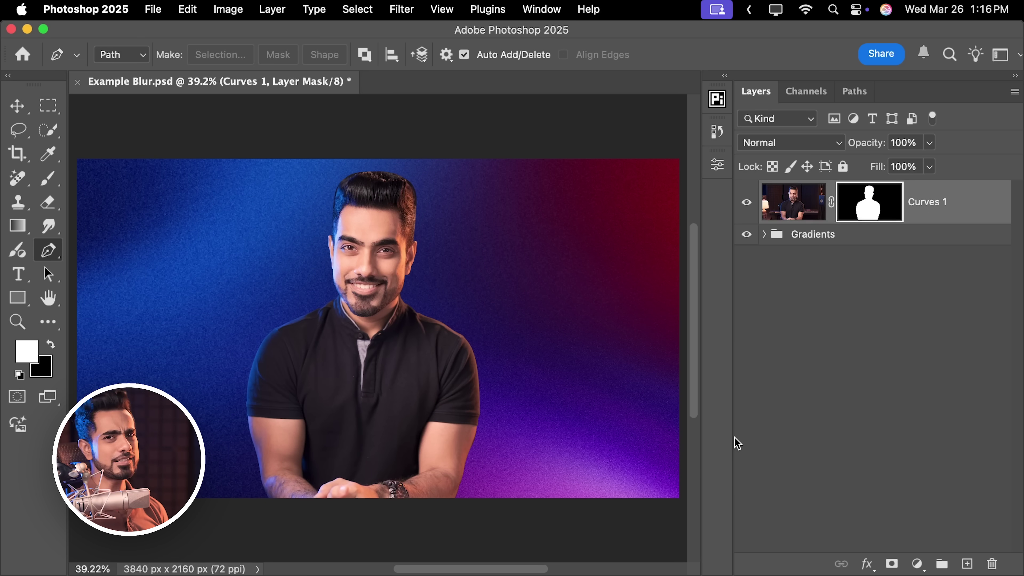
# - Target the Curves 1 layer mask and soften the blue-lit shoulder's edge using the Blur tool with a 175 px brush
pyautogui.moveTo(302, 306); pyautogui.dragTo(503, 299)
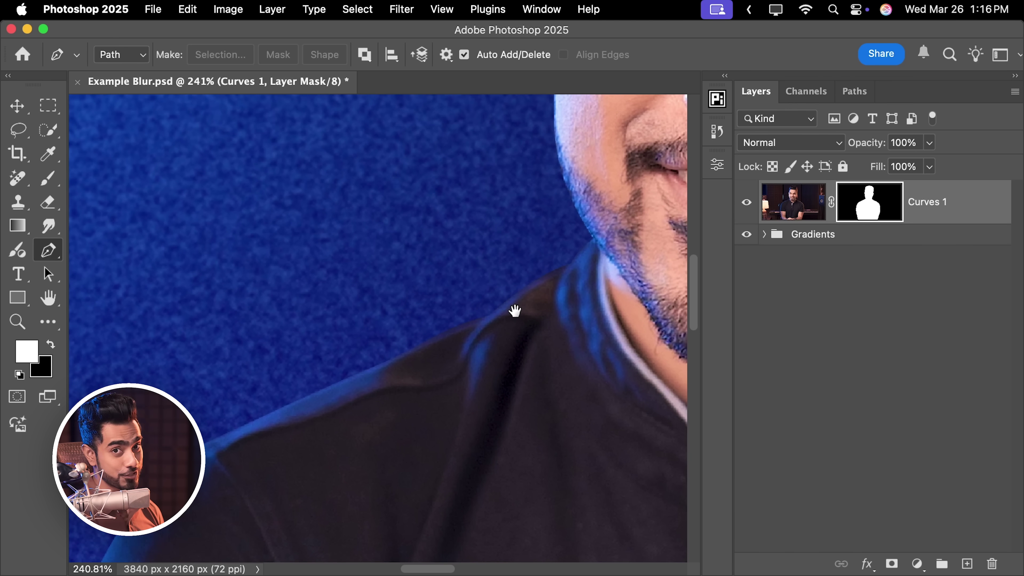
pyautogui.keyDown('shift'); pyautogui.click(850, 188); pyautogui.keyUp('shift')
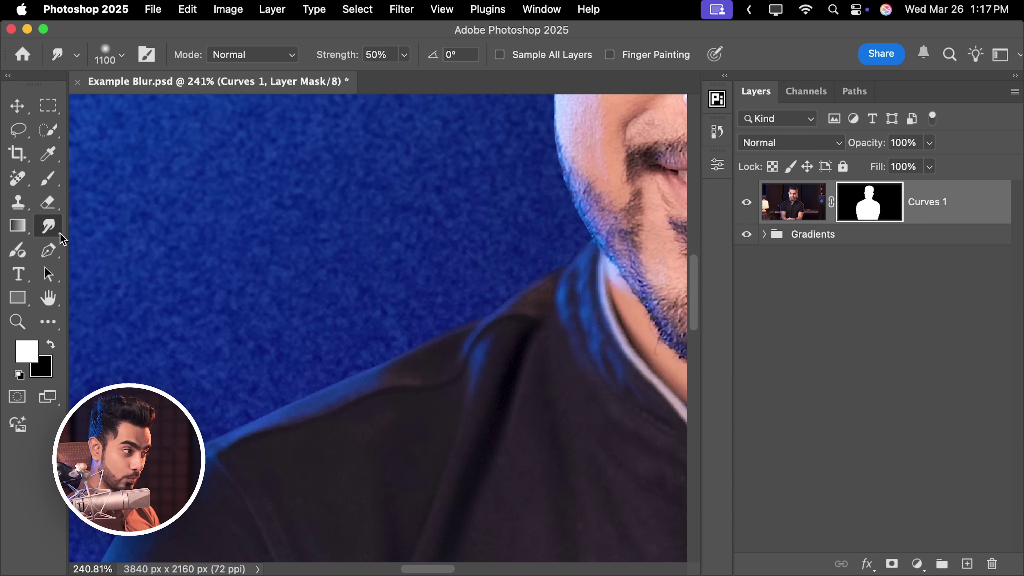
pyautogui.rightClick(49, 226)
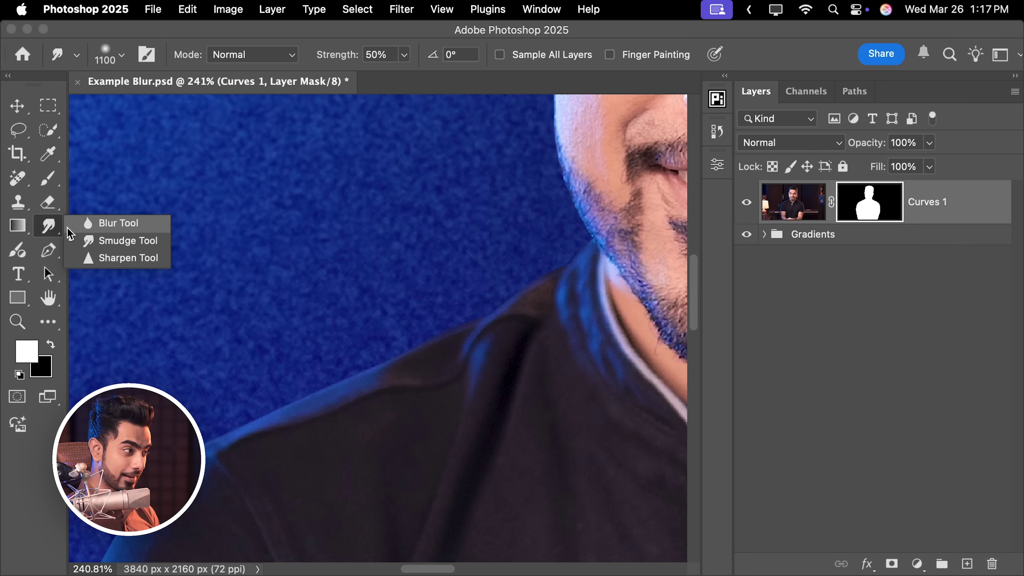
pyautogui.click(116, 222)
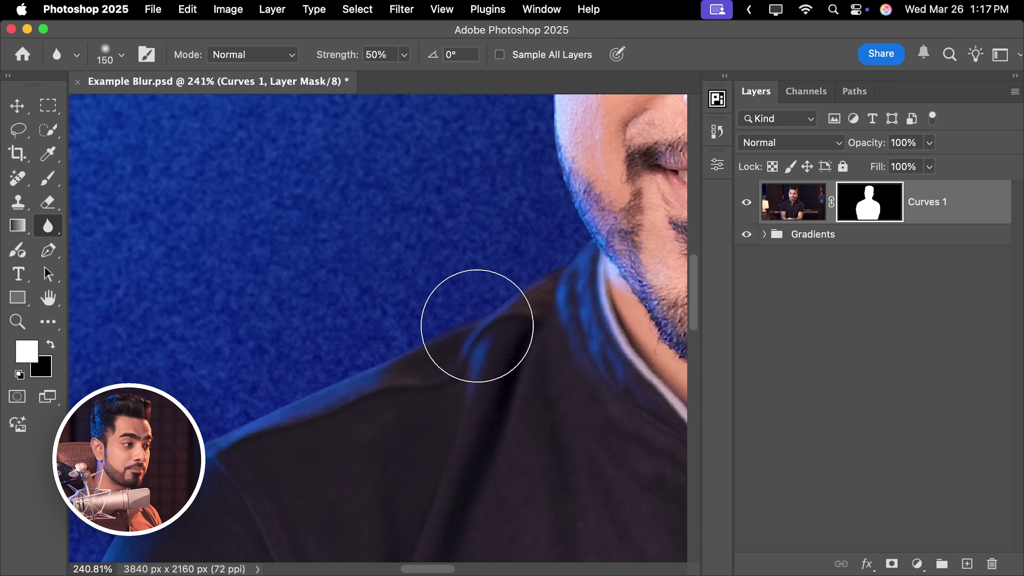
pyautogui.press(']')
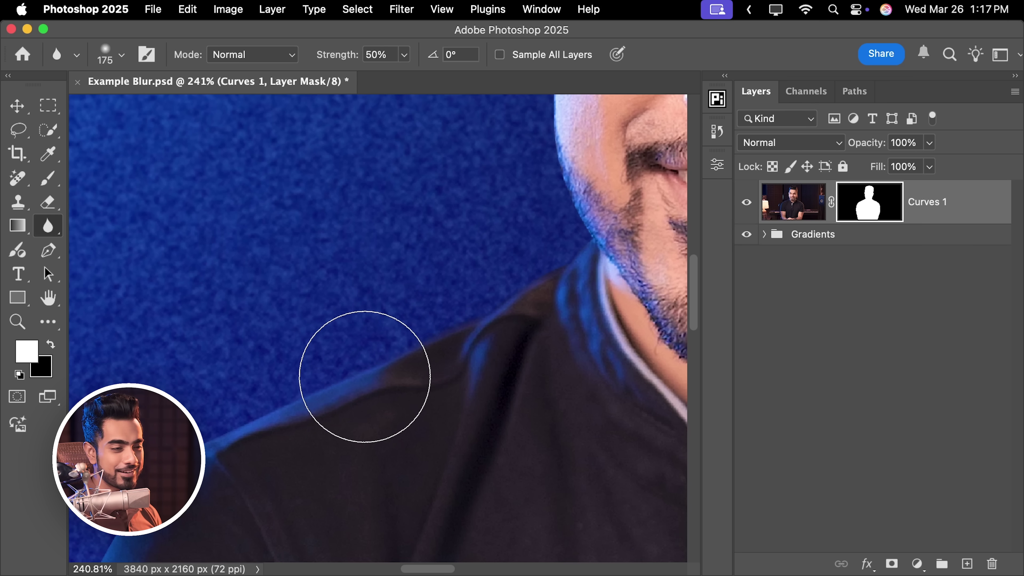
pyautogui.scroll(10, 453, 245)
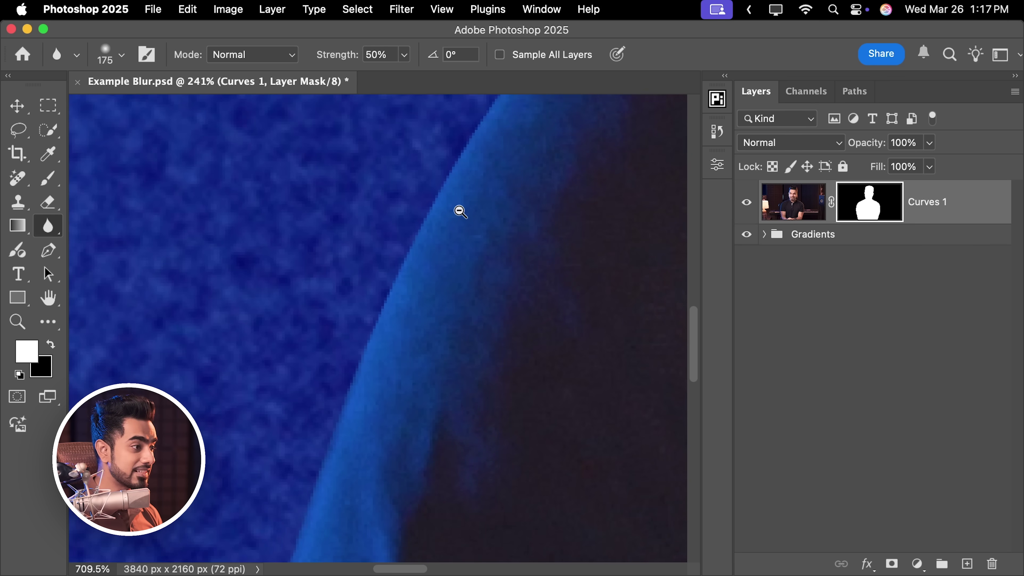
pyautogui.scroll(-10, 460, 211)
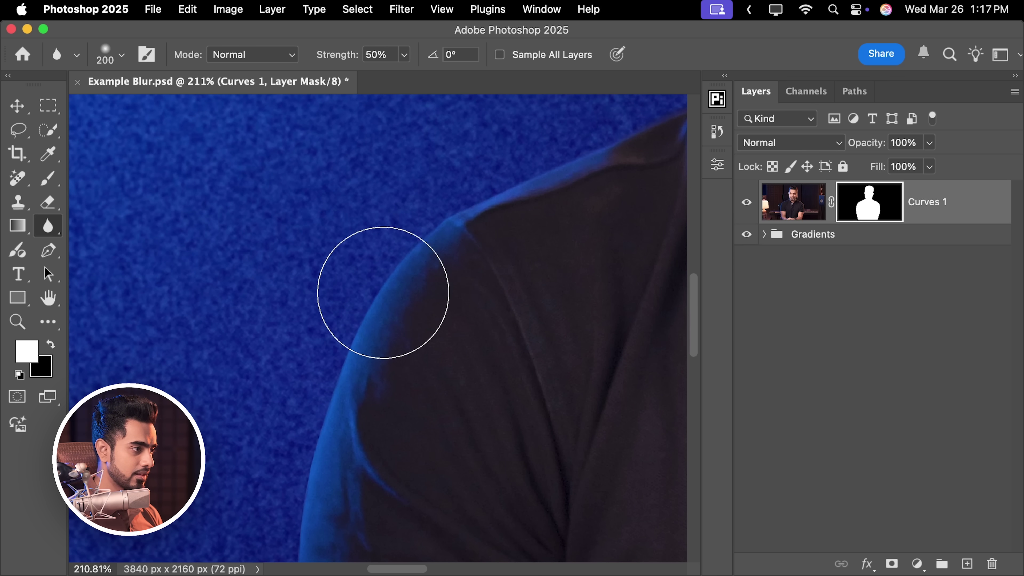
# - Blur the mask edge along the blue-lit sleeve and arm using a 200 px brush
pyautogui.moveTo(350, 357); pyautogui.dragTo(377, 228)
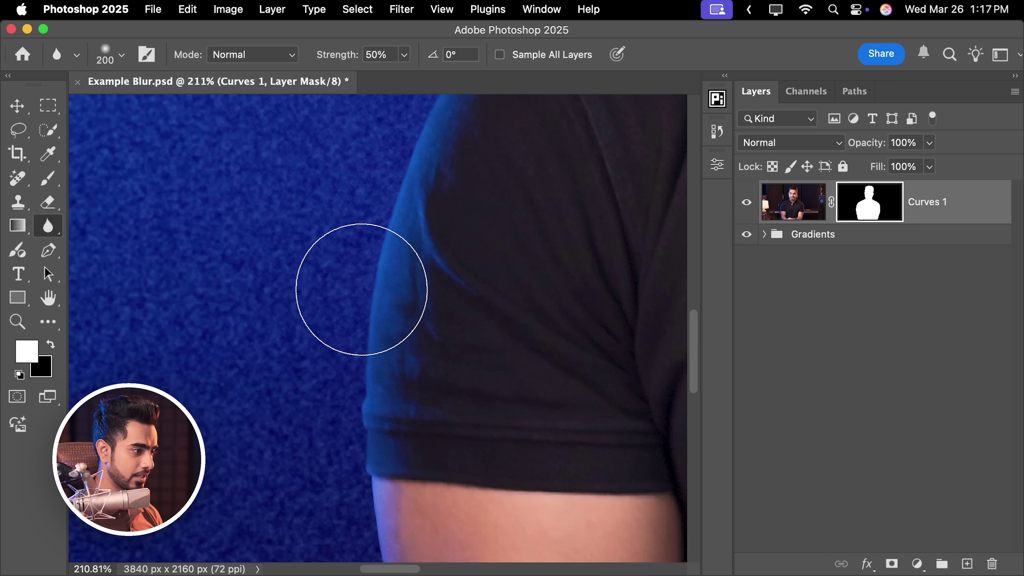
pyautogui.moveTo(361, 289); pyautogui.dragTo(352, 231)
pyautogui.scroll(2, 354, 211)
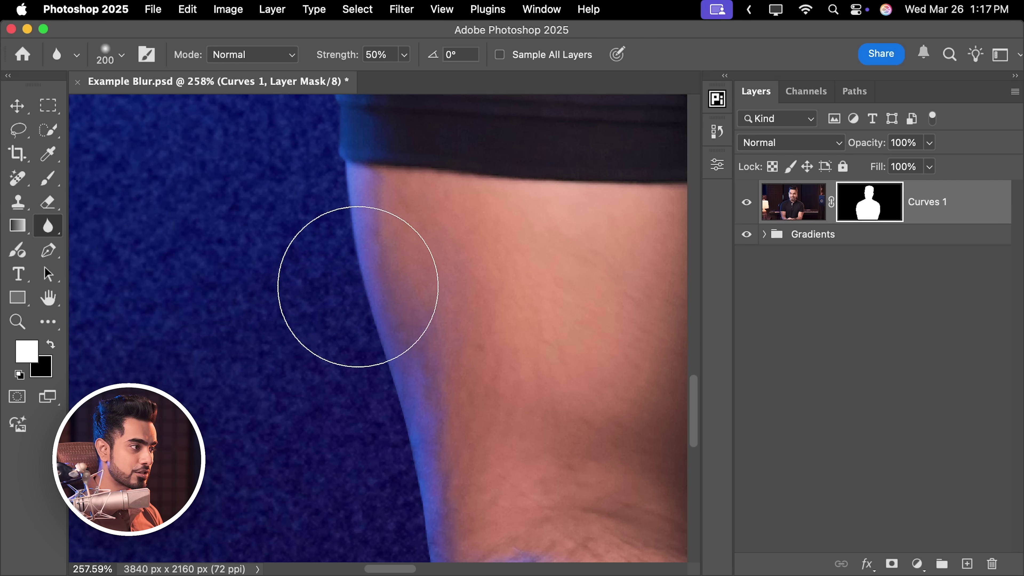
pyautogui.moveTo(370, 316); pyautogui.dragTo(352, 145)
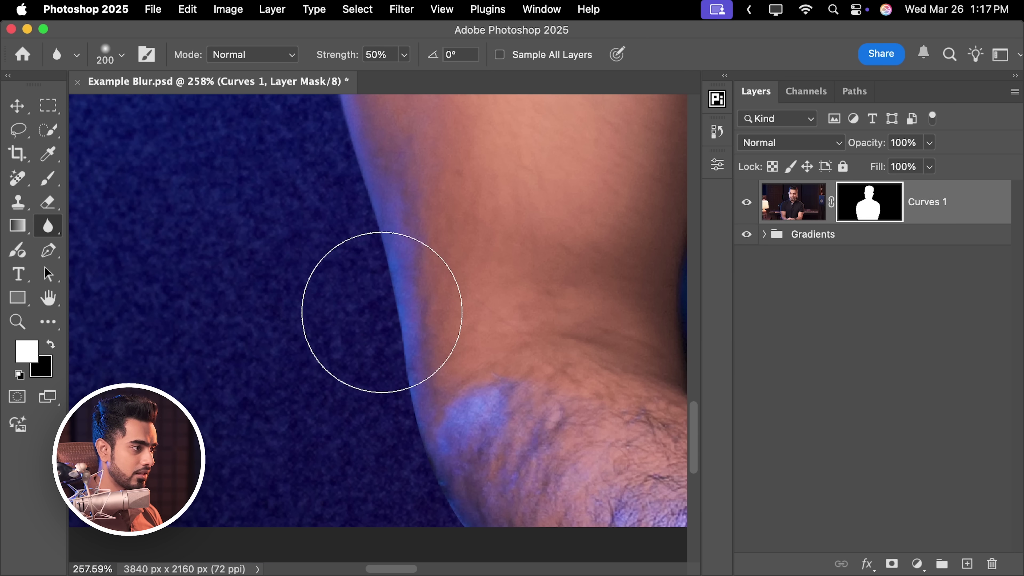
# - Blur the mask edge along the man's other, orange-lit arm and short sleeve
pyautogui.moveTo(428, 266); pyautogui.dragTo(282, 357)
pyautogui.moveTo(435, 291); pyautogui.dragTo(201, 383)
pyautogui.moveTo(556, 286); pyautogui.dragTo(134, 380)
pyautogui.moveTo(620, 298); pyautogui.dragTo(177, 371)
pyautogui.moveTo(468, 437); pyautogui.dragTo(425, 209)
pyautogui.moveTo(463, 261); pyautogui.dragTo(482, 327)
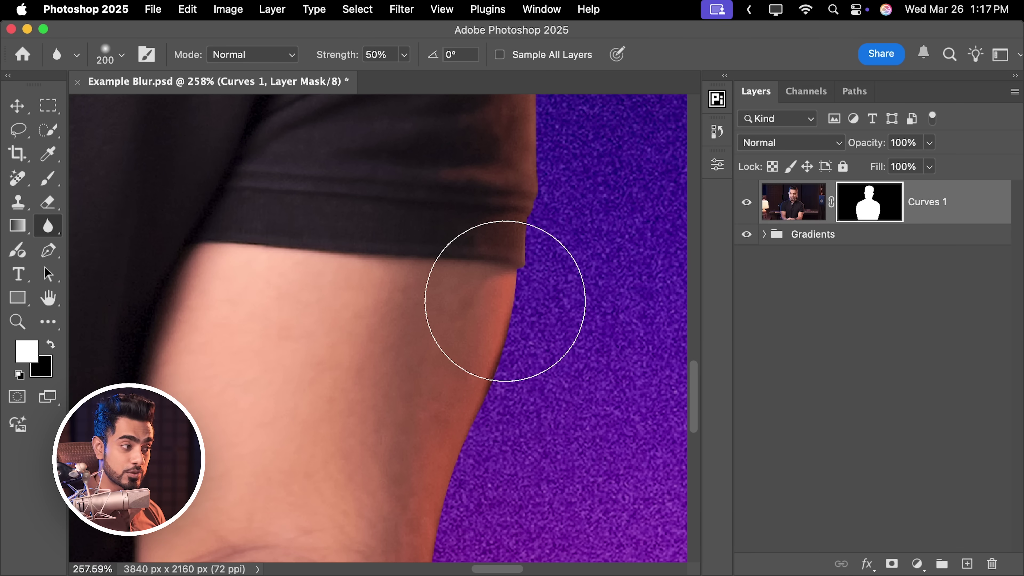
pyautogui.moveTo(470, 415); pyautogui.dragTo(490, 251)
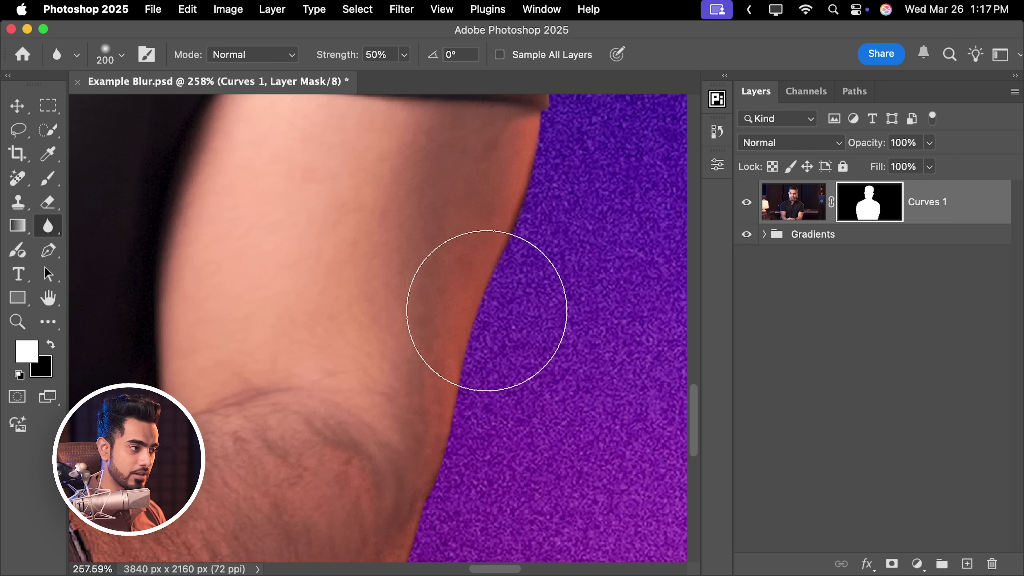
pyautogui.moveTo(448, 300); pyautogui.dragTo(401, 480)
pyautogui.moveTo(455, 210); pyautogui.dragTo(456, 424)
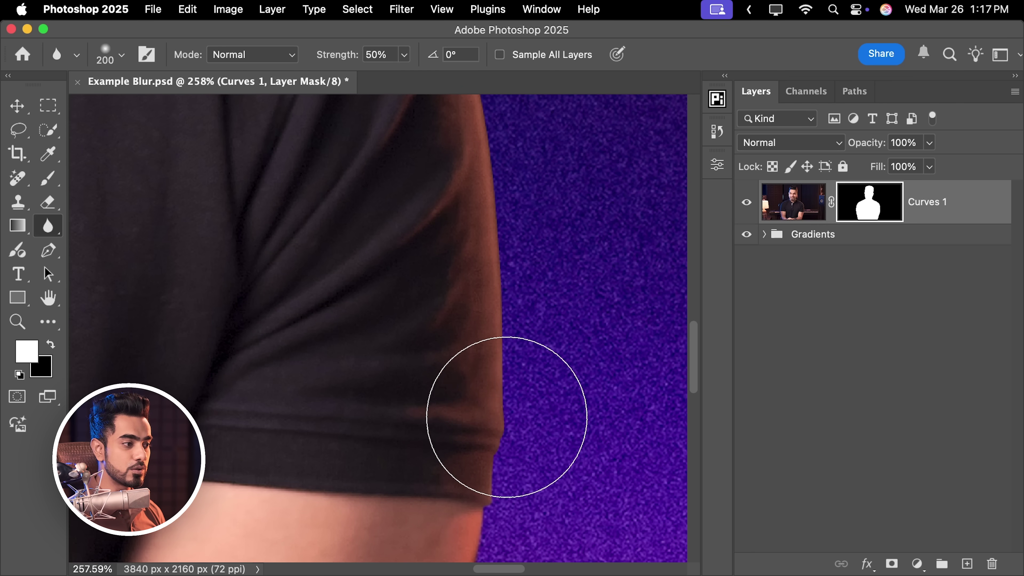
# - Blur the mask edge along the orange-lit shoulder, collar, jaw and ear
pyautogui.scroll(10, 502, 372)
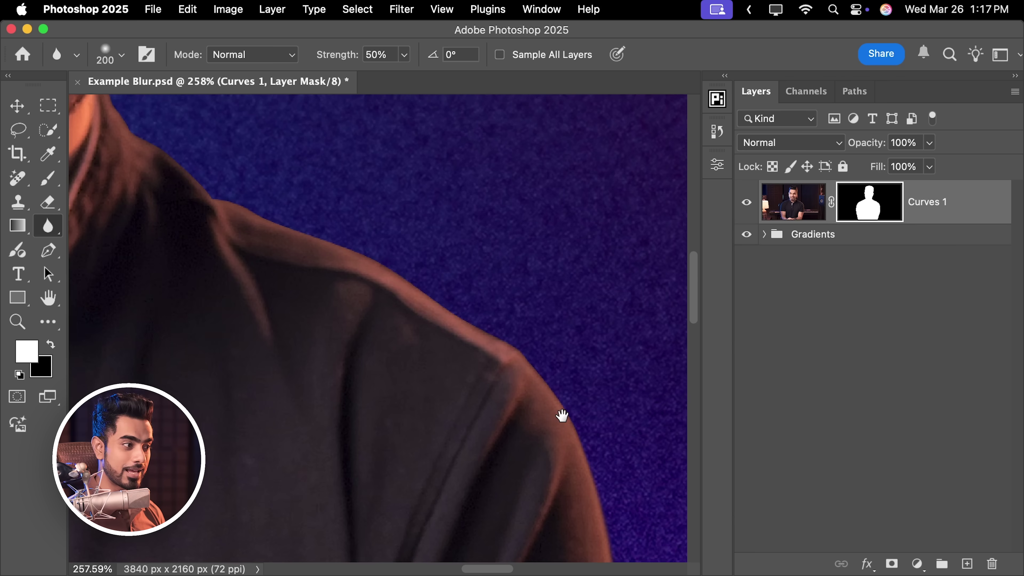
pyautogui.moveTo(260, 211); pyautogui.dragTo(546, 422)
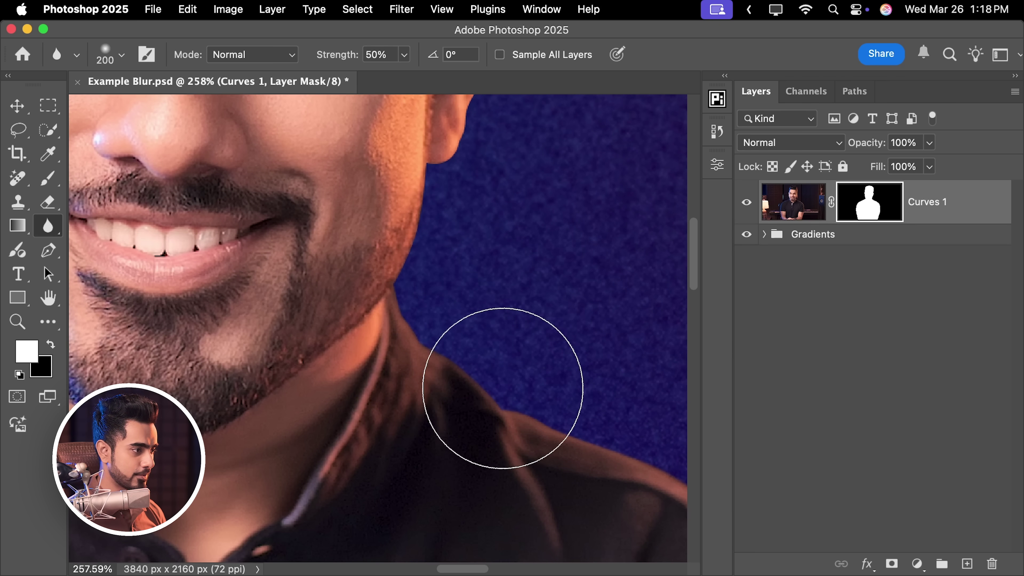
pyautogui.moveTo(444, 350); pyautogui.dragTo(605, 449)
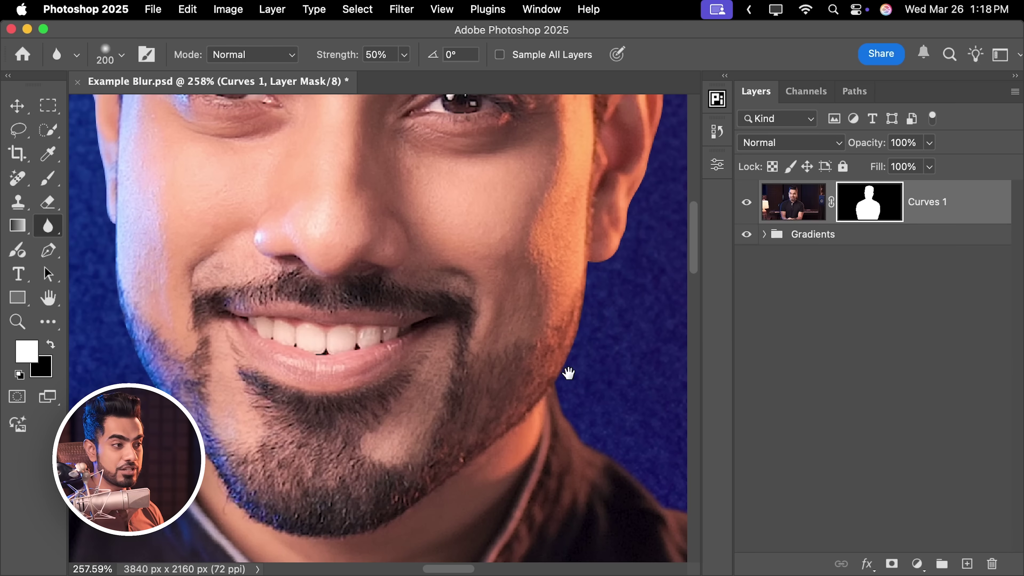
pyautogui.moveTo(649, 217); pyautogui.dragTo(536, 406)
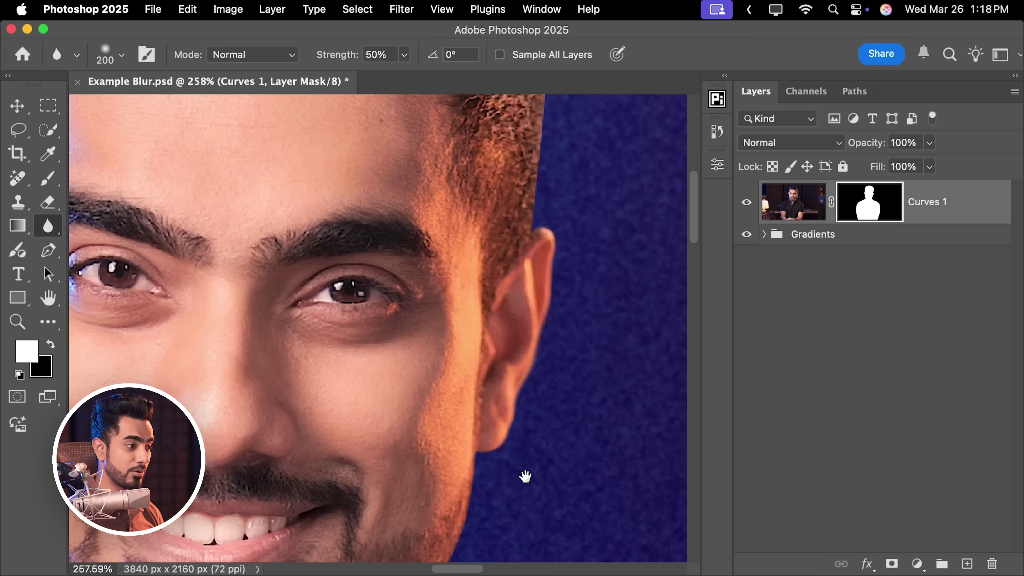
pyautogui.moveTo(525, 475); pyautogui.dragTo(439, 259)
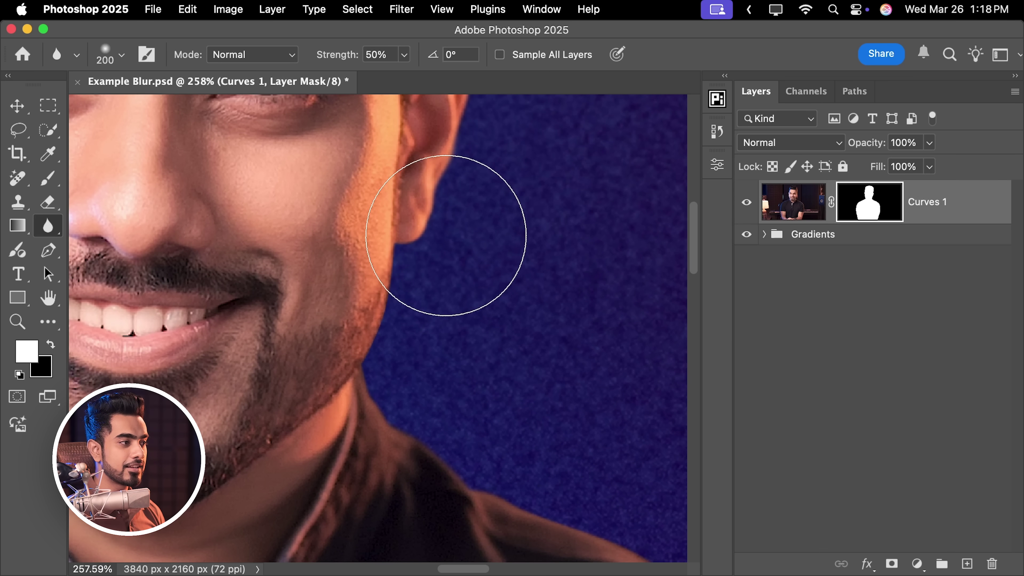
pyautogui.moveTo(544, 385); pyautogui.dragTo(372, 359)
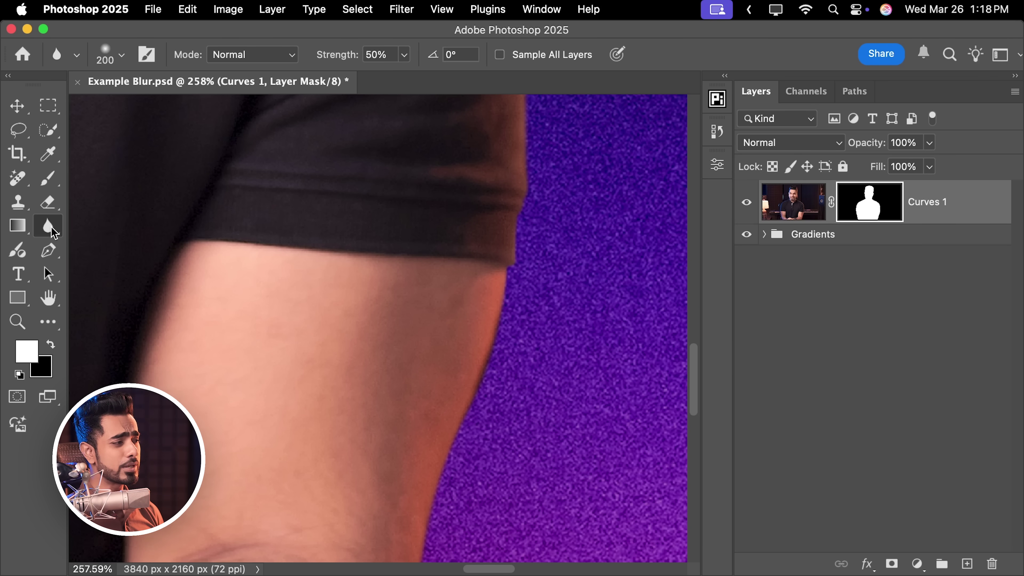
# - Smudge the Curves 1 mask inward along the orange-lit arm using the Smudge tool with a 500 px brush
pyautogui.rightClick(54, 233)
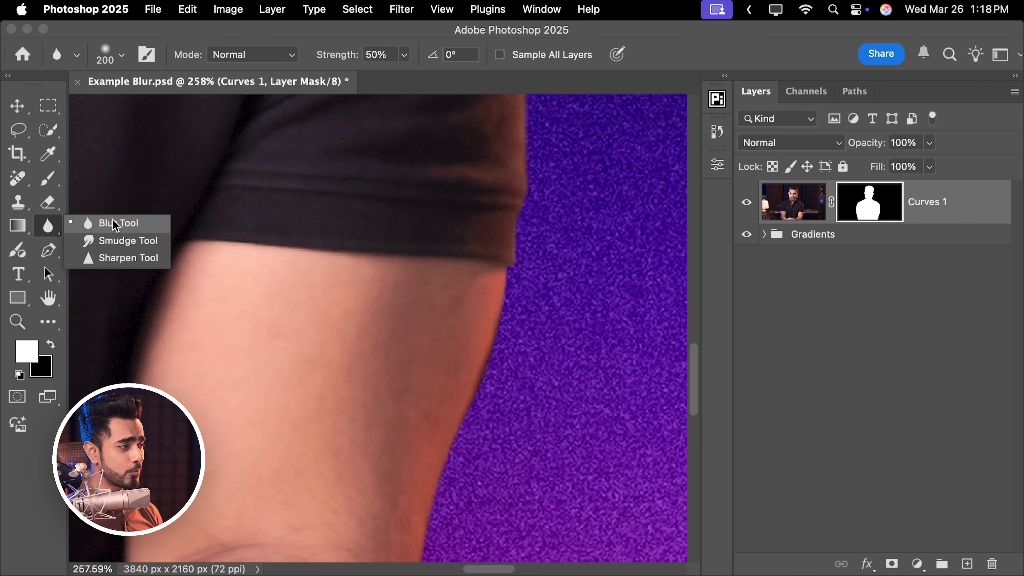
pyautogui.click(129, 241)
pyautogui.press('[')
pyautogui.press('[')
pyautogui.press('[')
pyautogui.press('[')
pyautogui.press('[')
pyautogui.press('[')
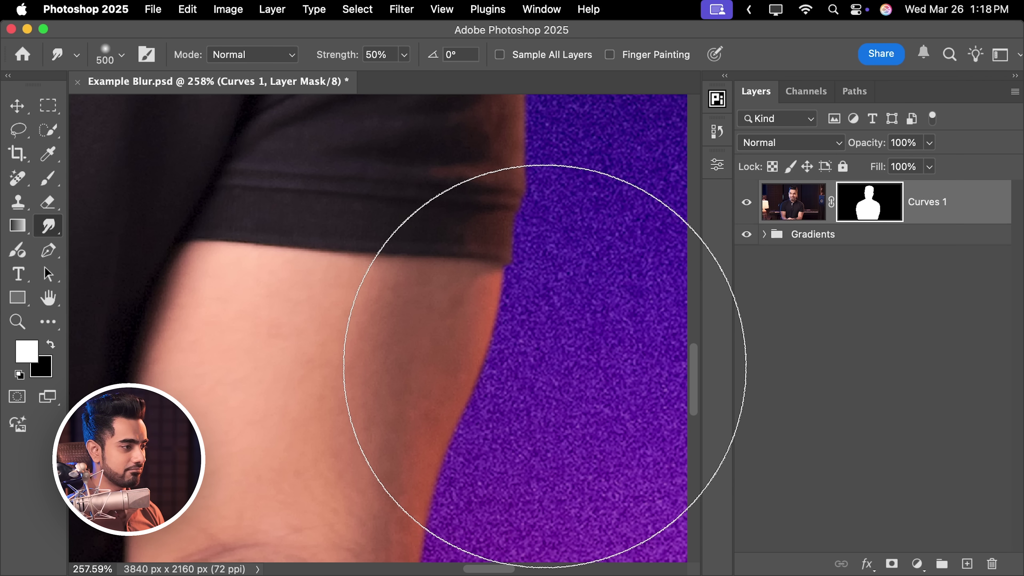
pyautogui.press('super+0')
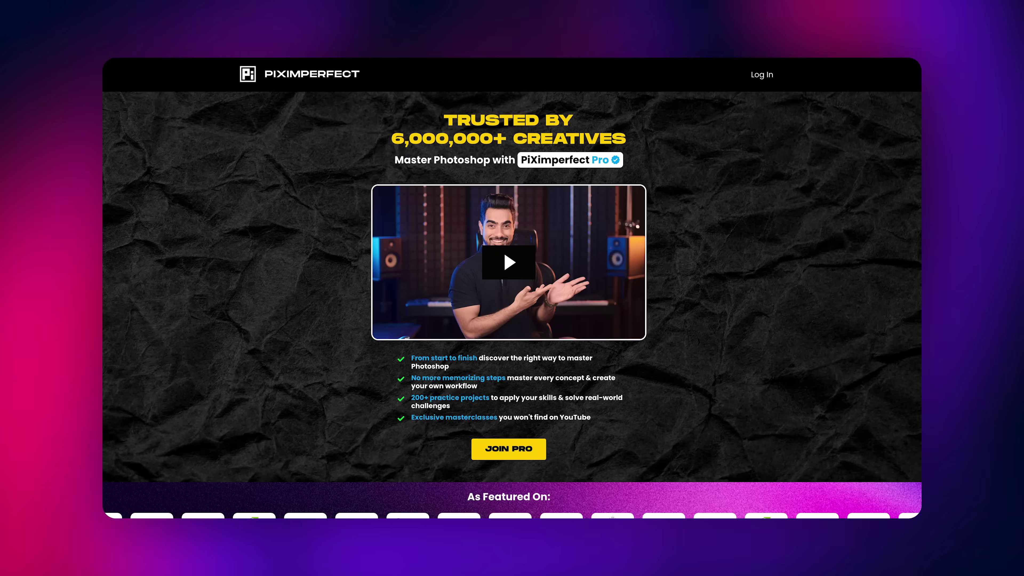
pyautogui.scroll(-10, 512, 288)
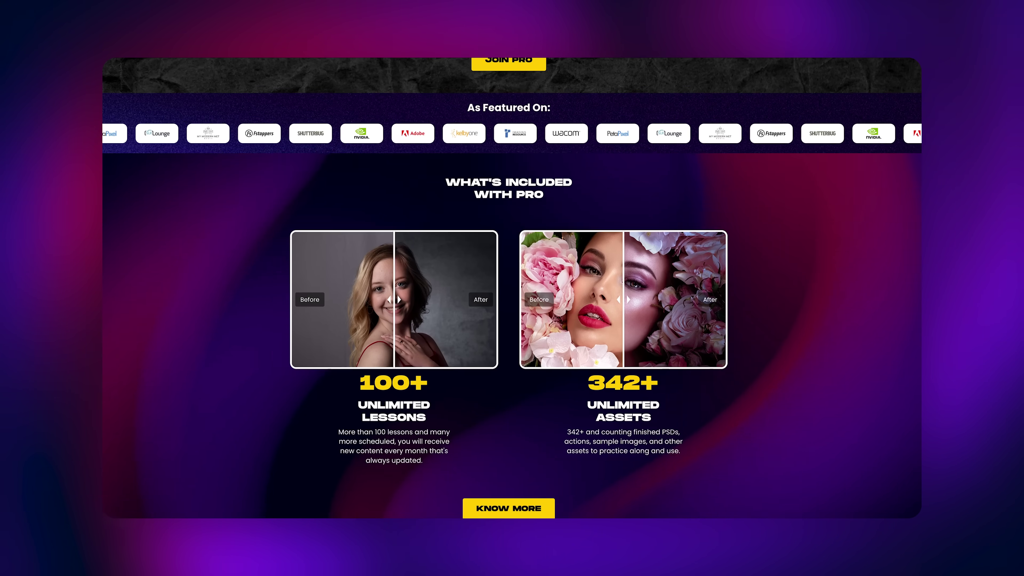